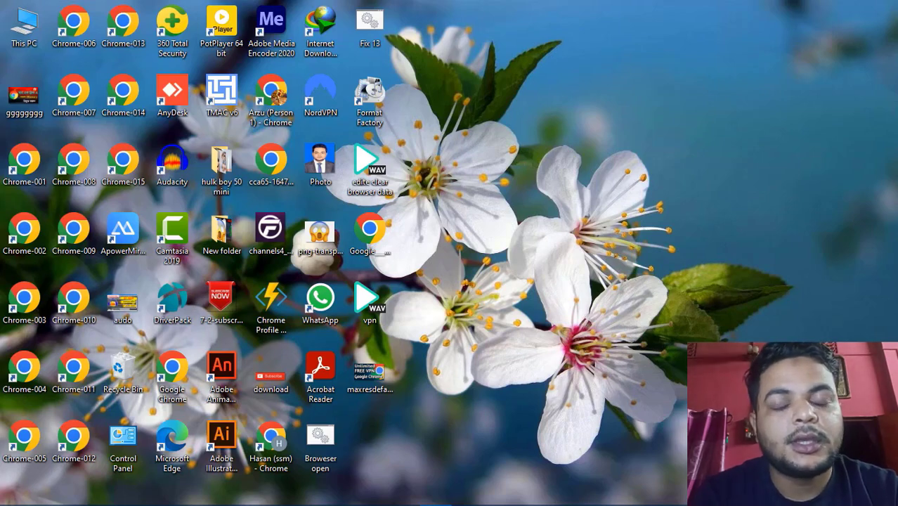
Open Chrome and search Google for "imge bd"
mouse_move(437, 504)
click(371, 492)
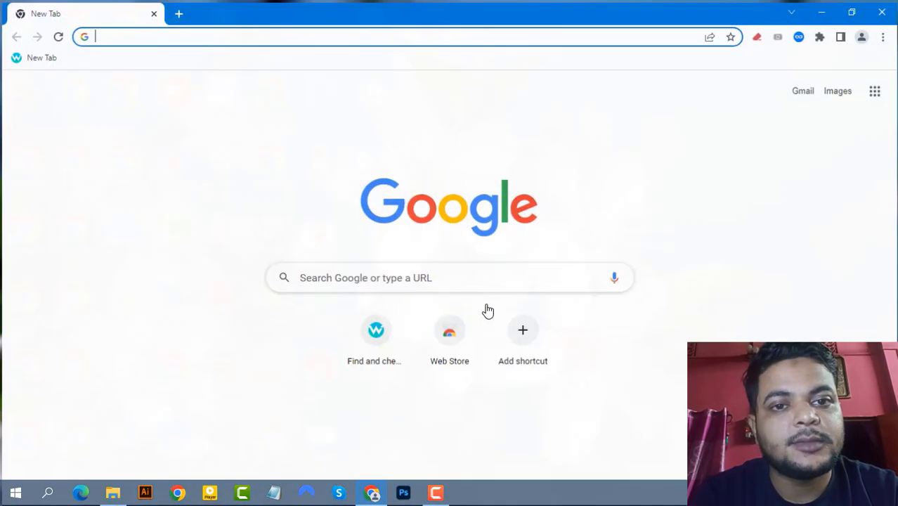
click(316, 276)
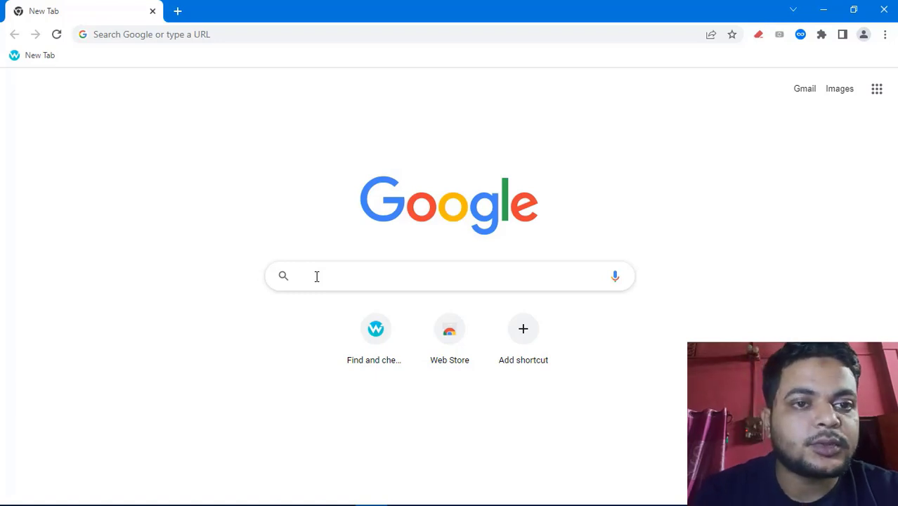
text(imge bd)
key(Return)
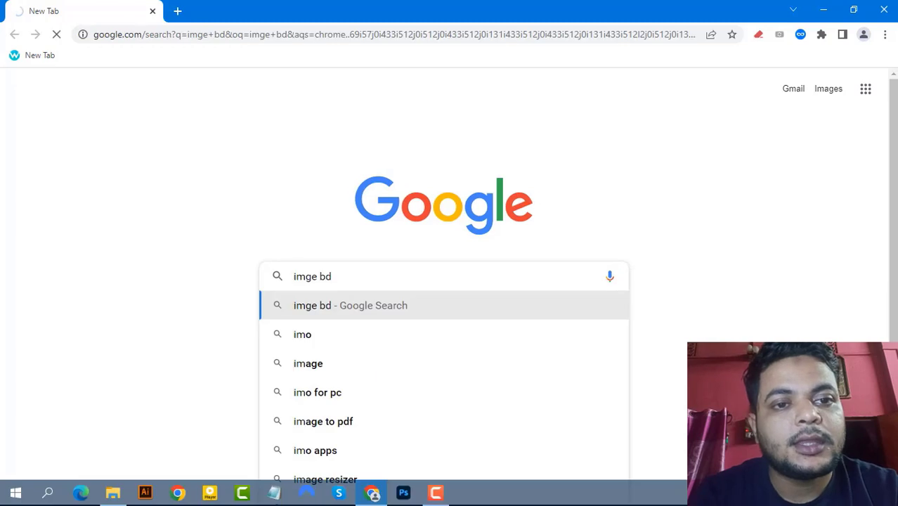
Switch the search results to the Images view
drag(335, 276, 183, 281)
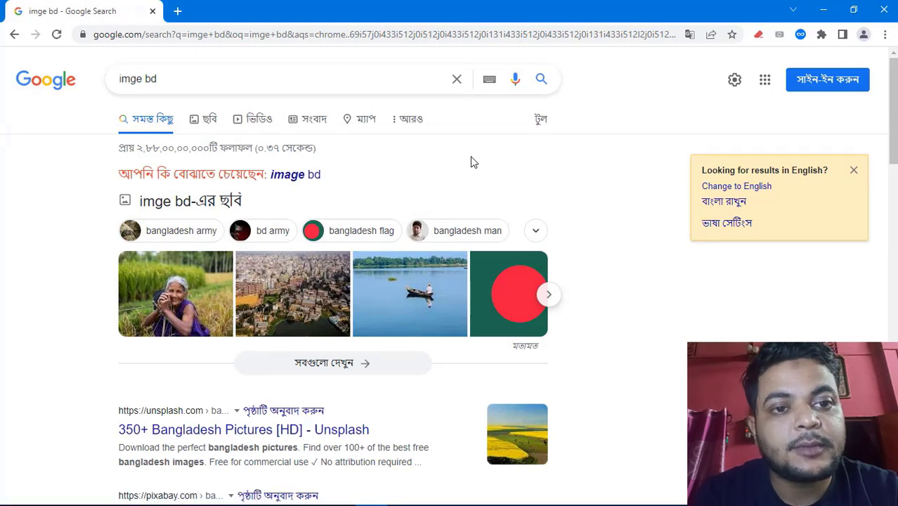
scroll(473, 162, down, 3)
scroll(404, 184, up, 3)
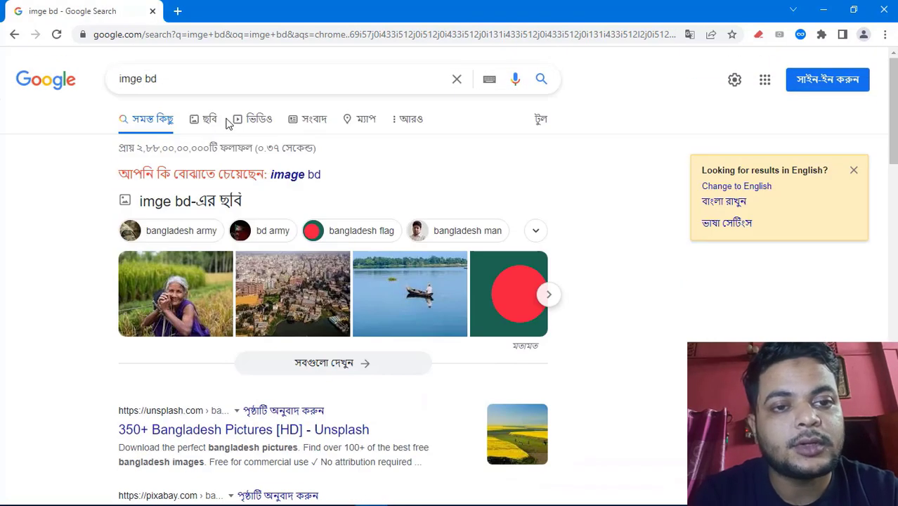
click(210, 129)
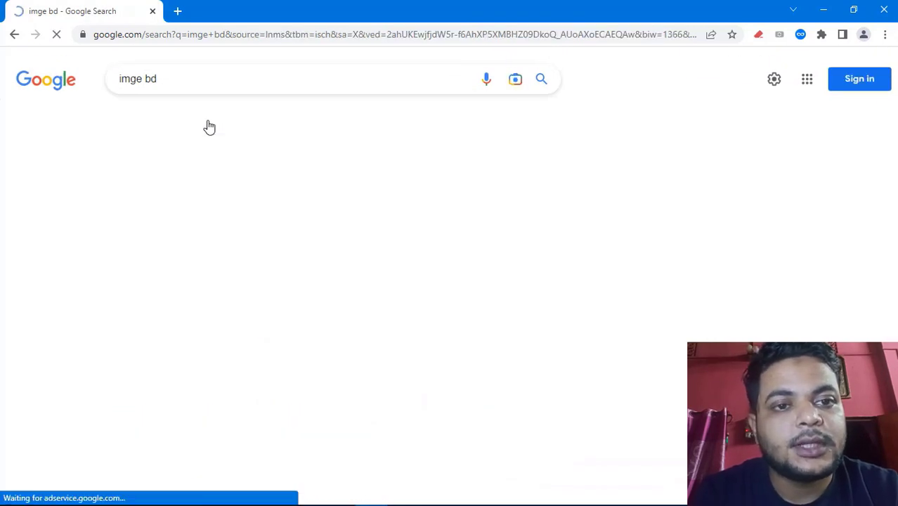
Scroll through the image results to look for a banner with text
scroll(452, 308, down, 5)
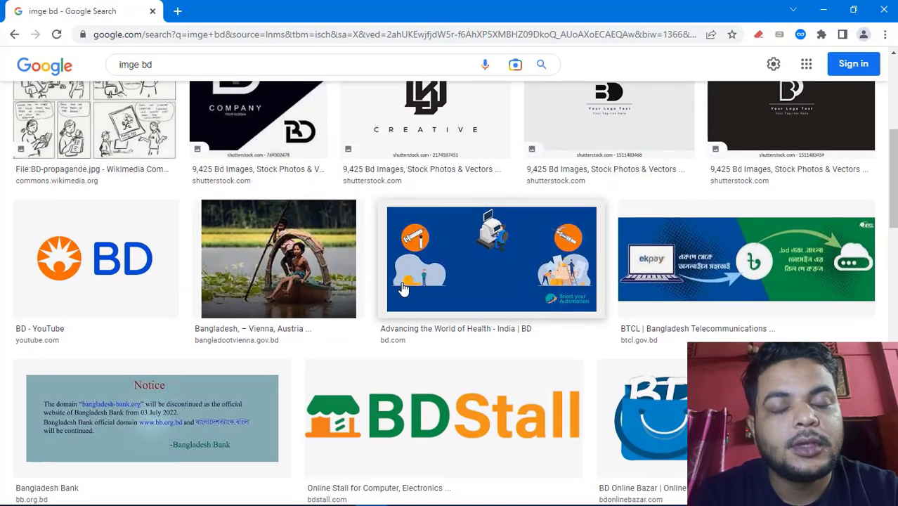
scroll(403, 288, down, 4)
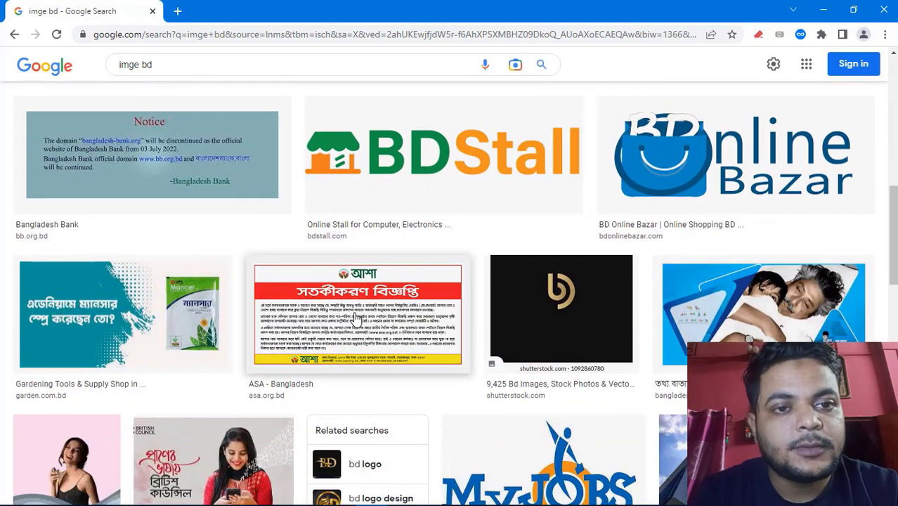
scroll(370, 336, down, 2)
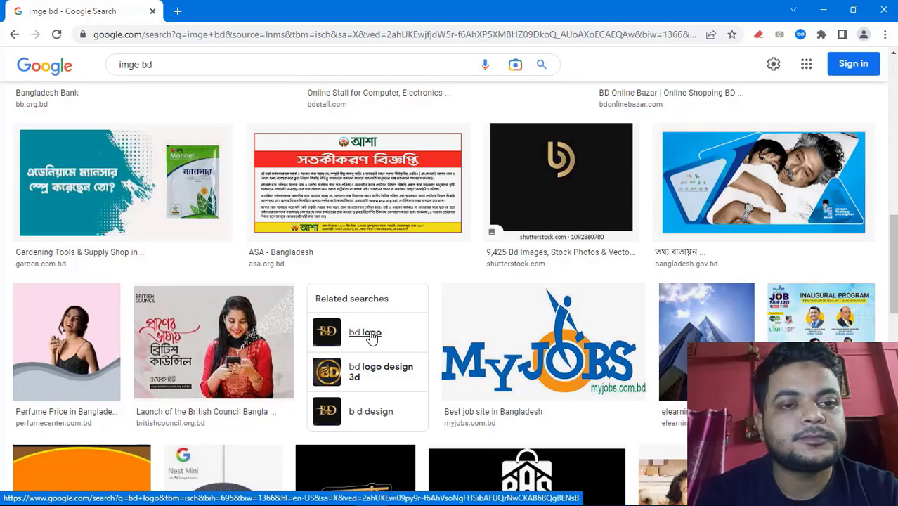
scroll(371, 337, down, 2)
scroll(372, 338, up, 3)
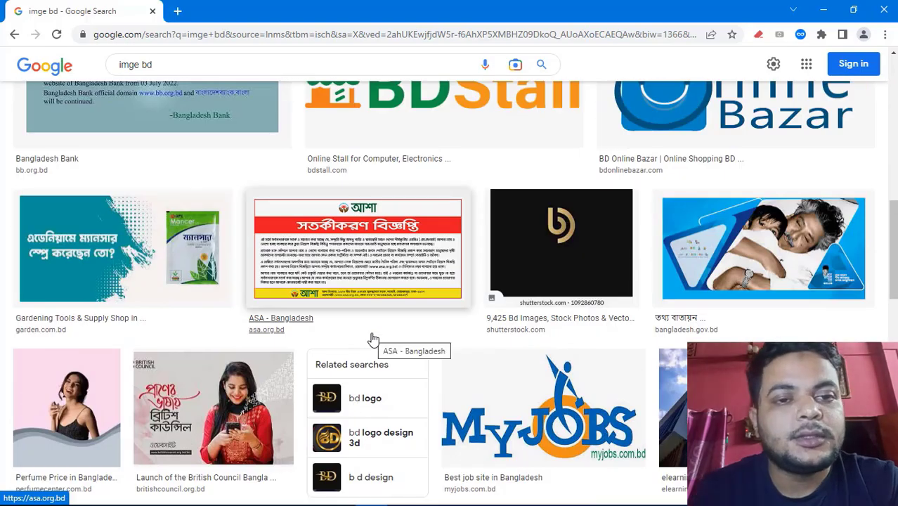
scroll(374, 339, down, 7)
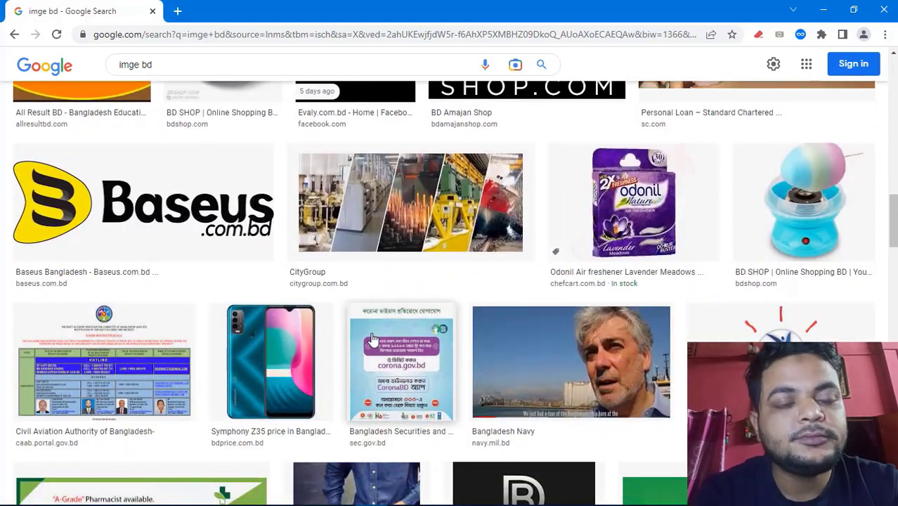
scroll(373, 338, down, 4)
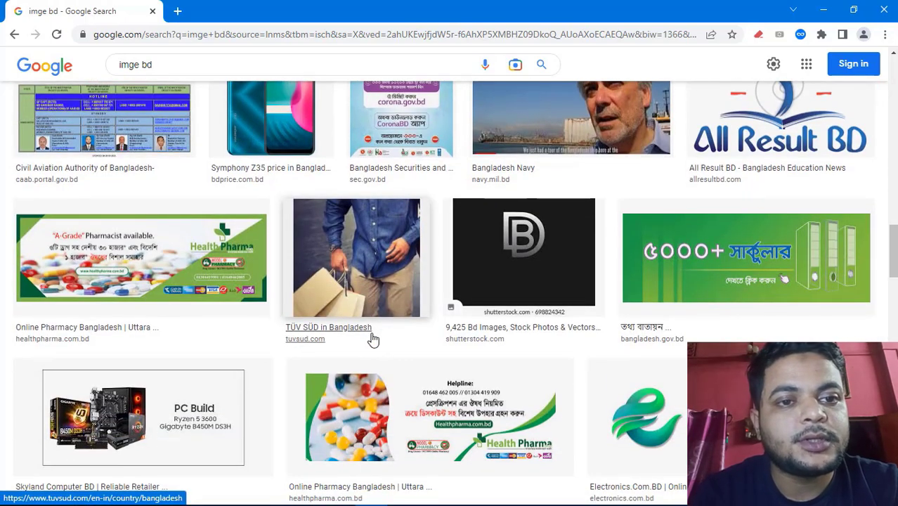
Open the green "5000+" circular banner and save the image to the Desktop as 6
click(688, 277)
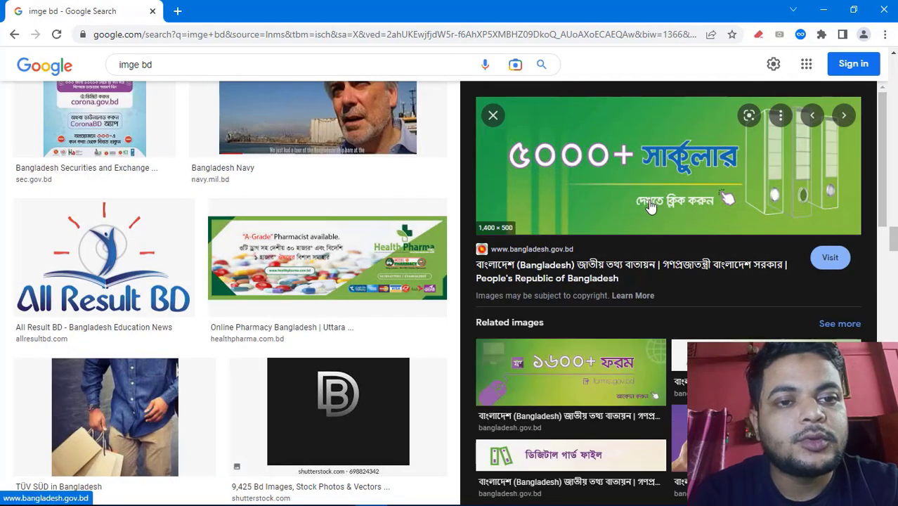
right_click(621, 177)
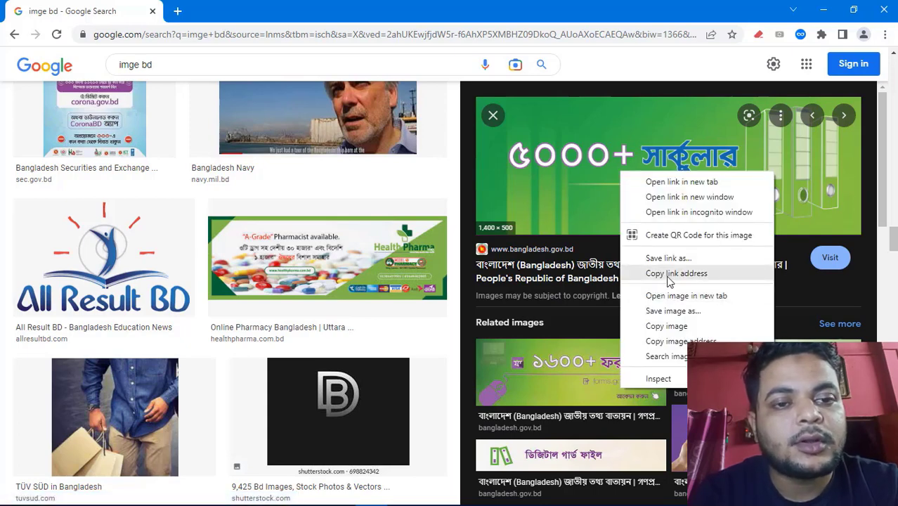
click(668, 311)
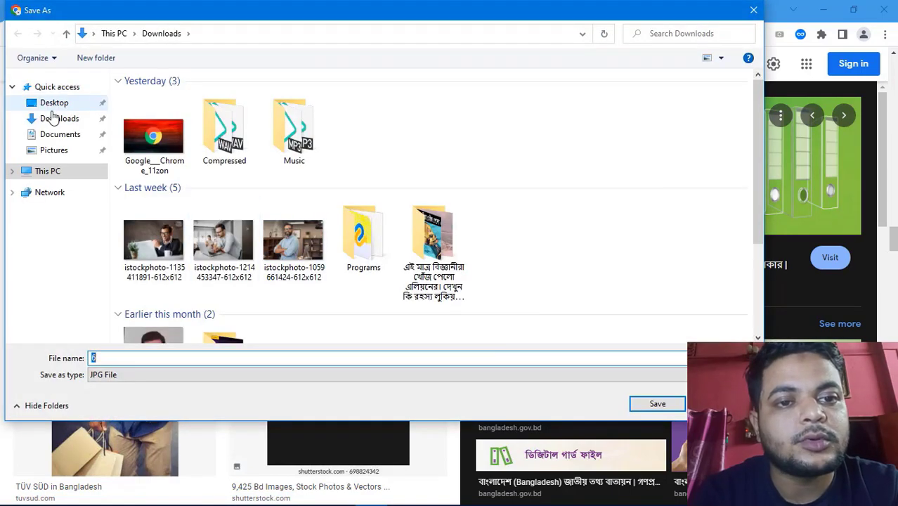
click(51, 107)
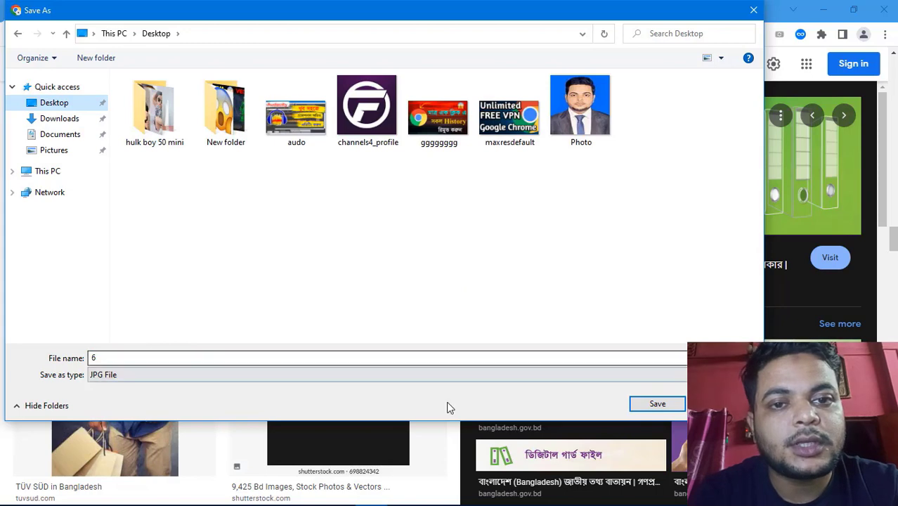
text(6)
click(647, 410)
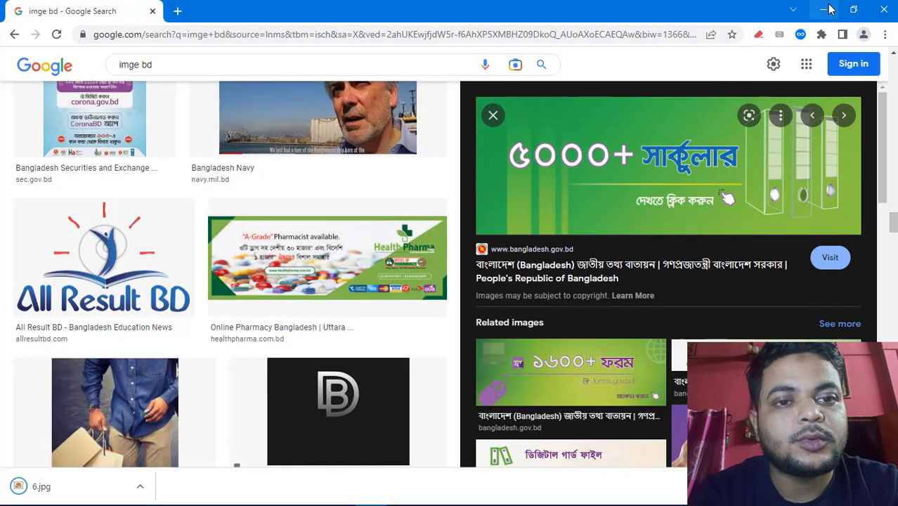
Minimize the browser and rearrange the desktop icons
click(826, 9)
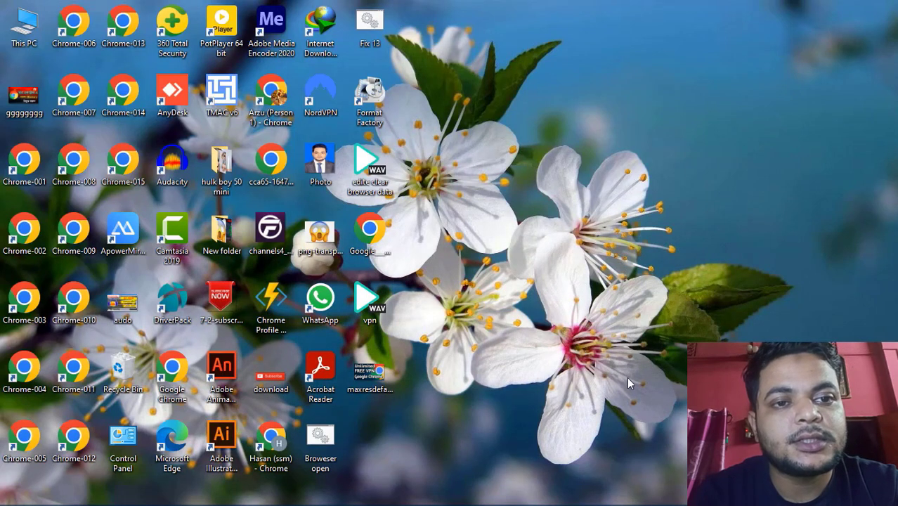
click(378, 388)
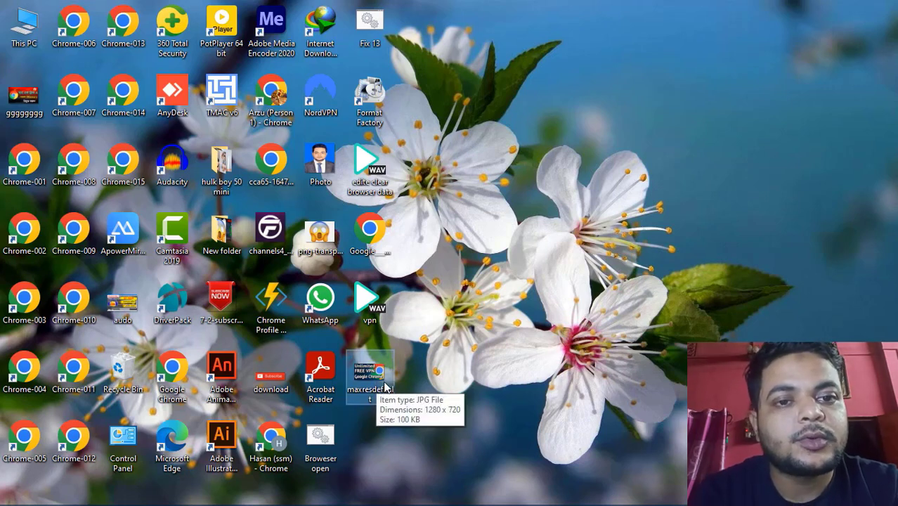
right_click(566, 329)
click(610, 365)
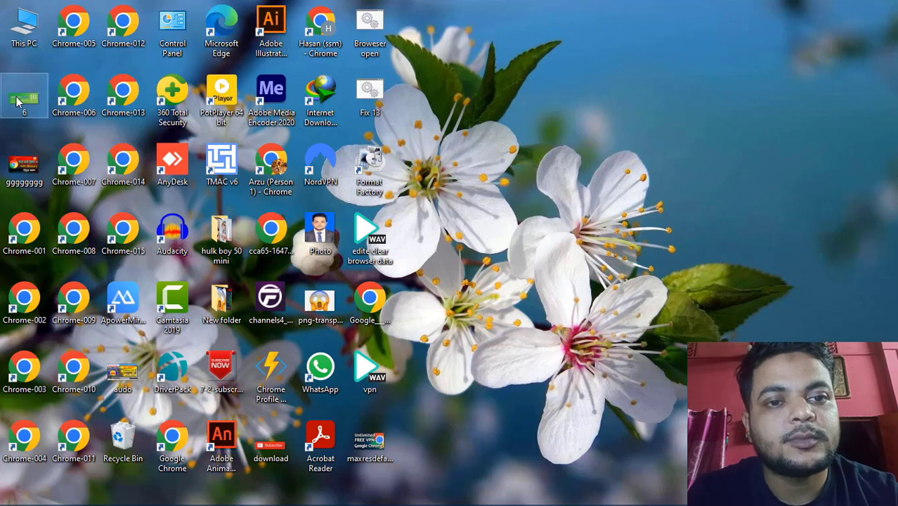
Preview the saved 6 image in Windows Photo Viewer, then close the viewer
mouse_move(17, 102)
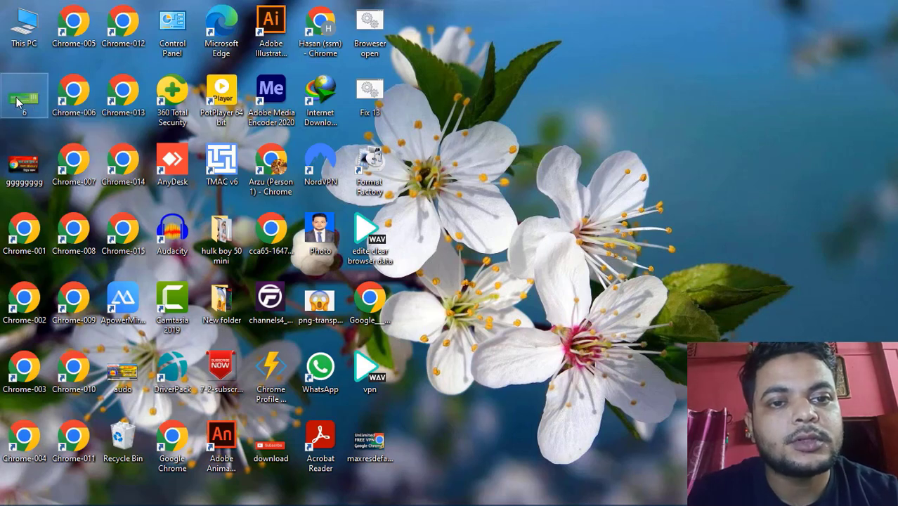
right_click(17, 102)
click(60, 29)
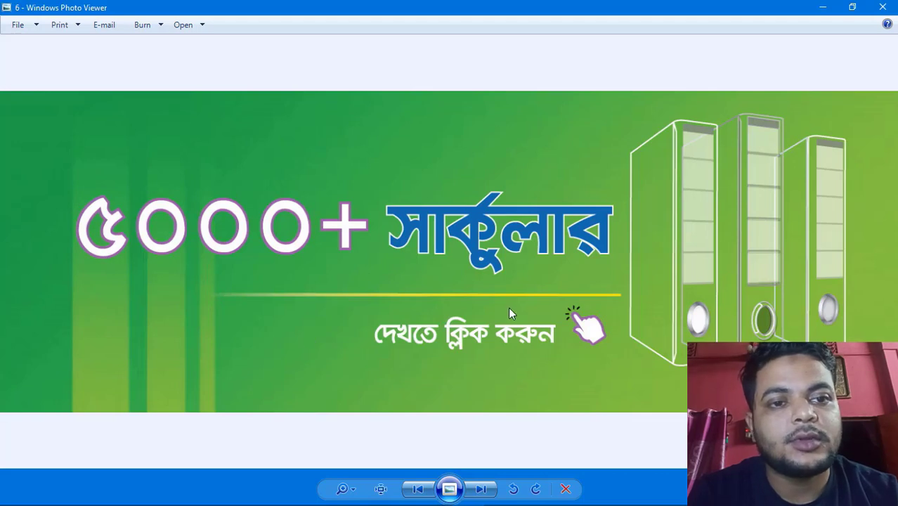
click(883, 8)
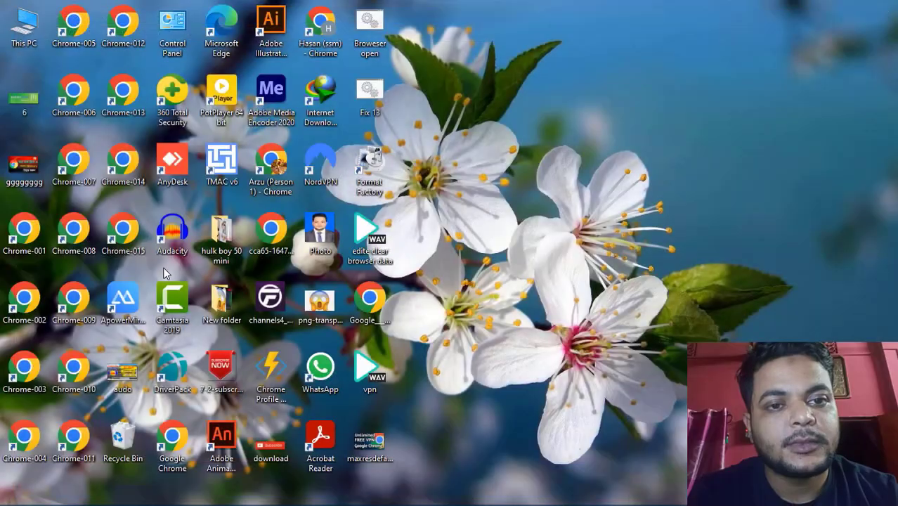
Open the 6 image with Adobe Photoshop 2022
right_click(18, 102)
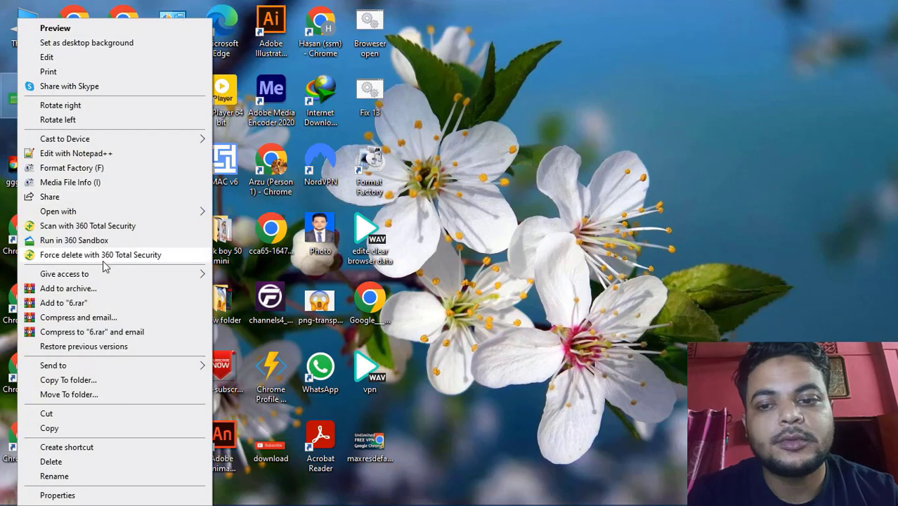
mouse_move(73, 215)
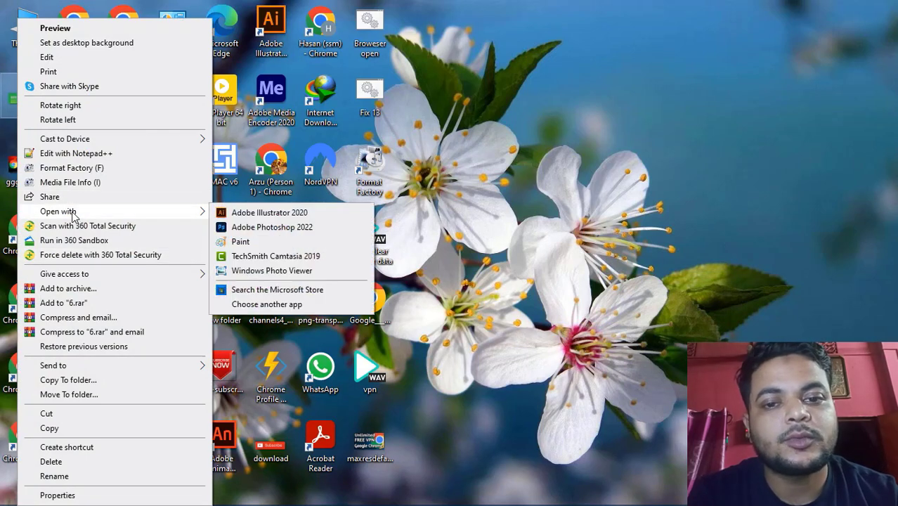
click(288, 227)
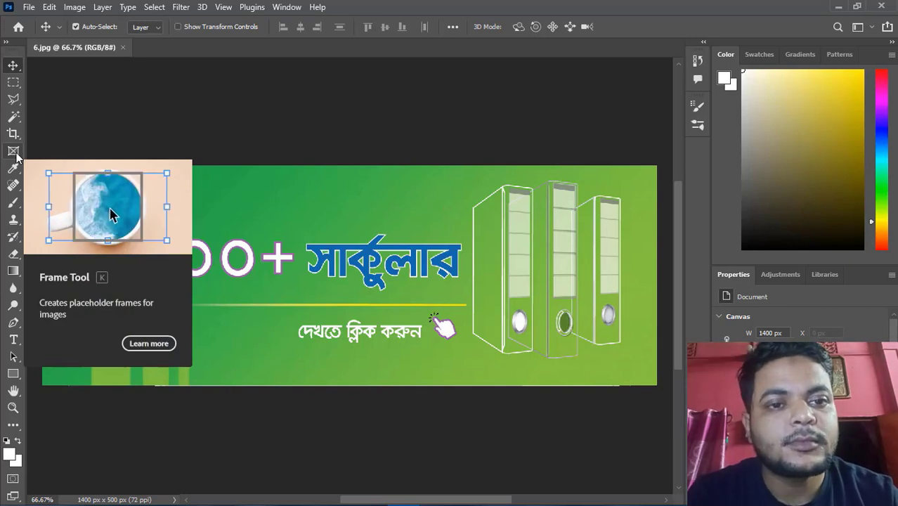
Select the Spot Healing Brush Tool
click(15, 193)
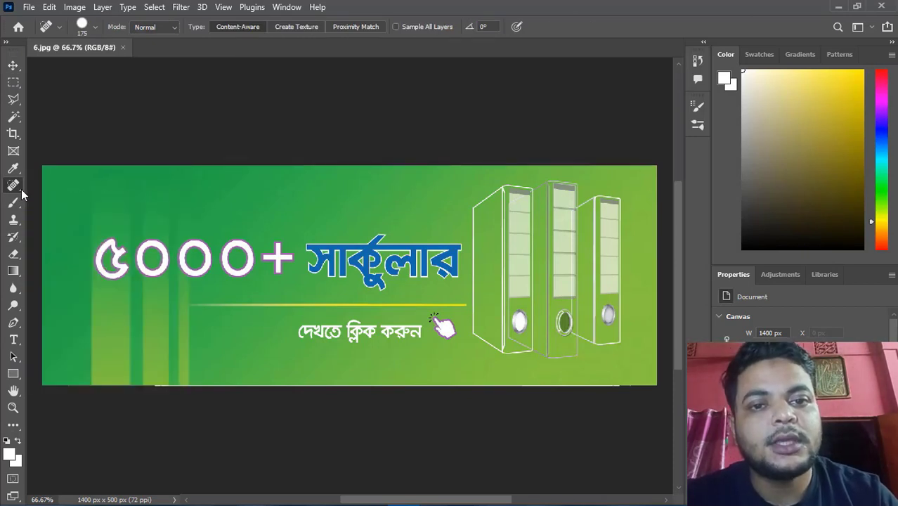
click(22, 191)
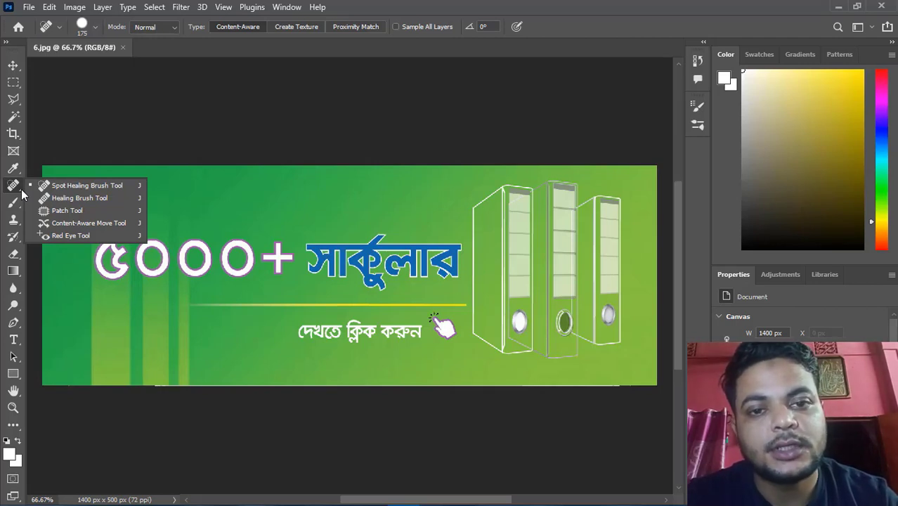
click(22, 191)
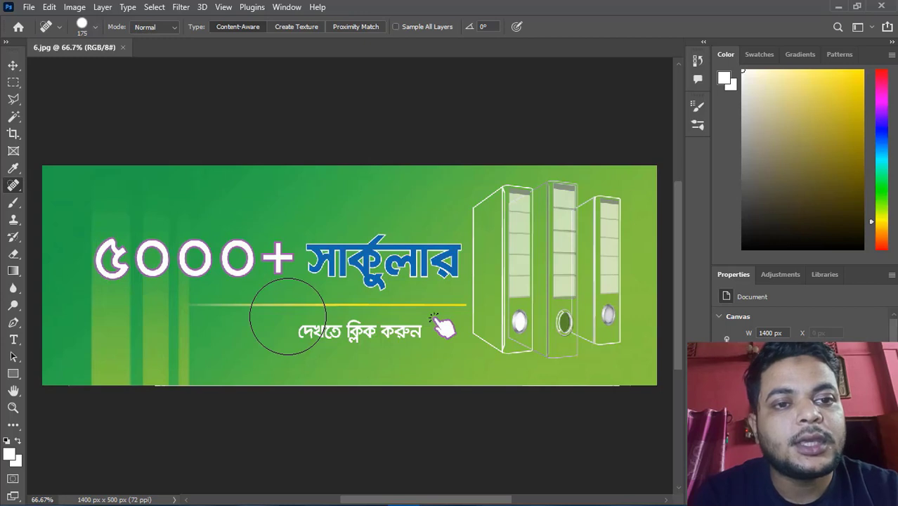
Set the spot healing brush size to 90
key(bracketright)
key(bracketright)
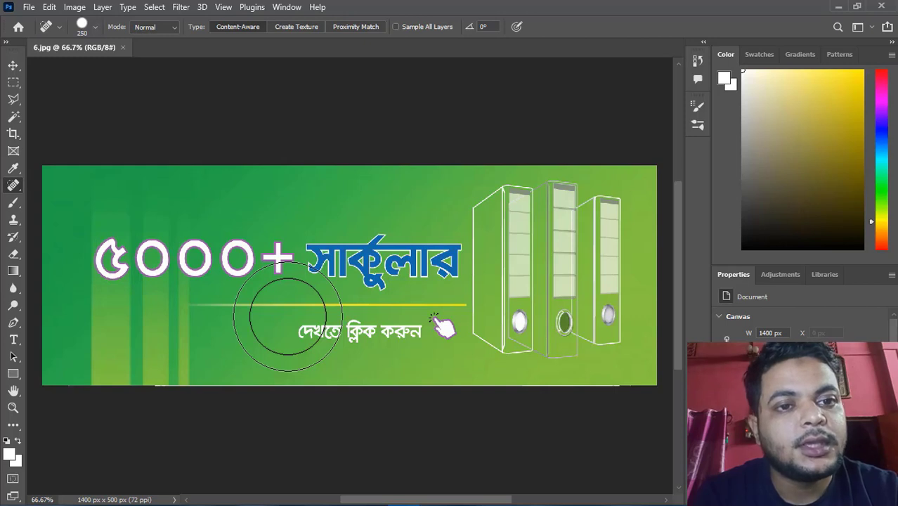
key(bracketleft)
key(bracketleft)
key(bracketleft)
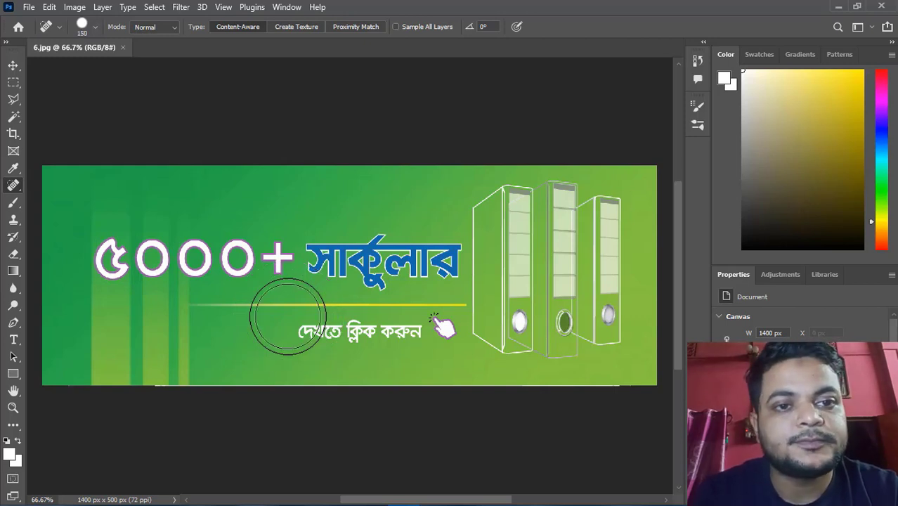
key(bracketleft)
key(bracketleft)
key(bracketleft)
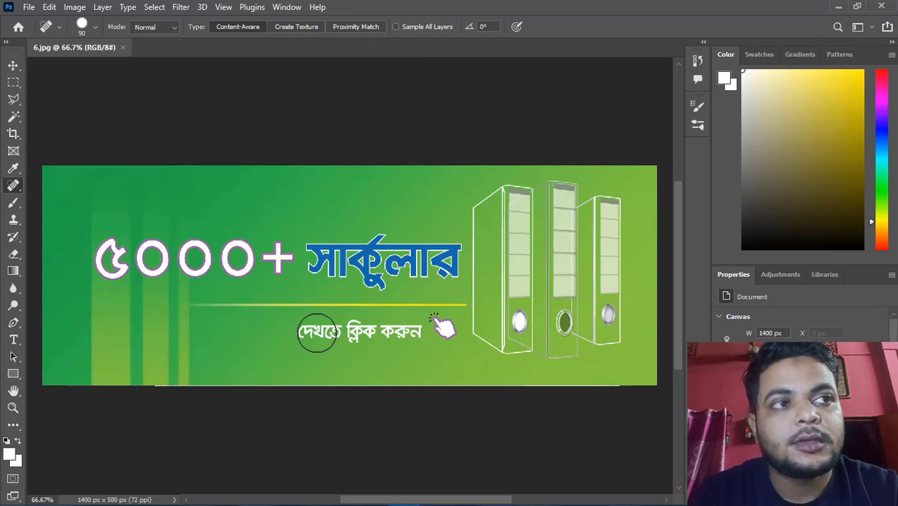
Paint over the Bengali "দেখতে ক্লিক করুন" text line to remove it from the banner
click(317, 333)
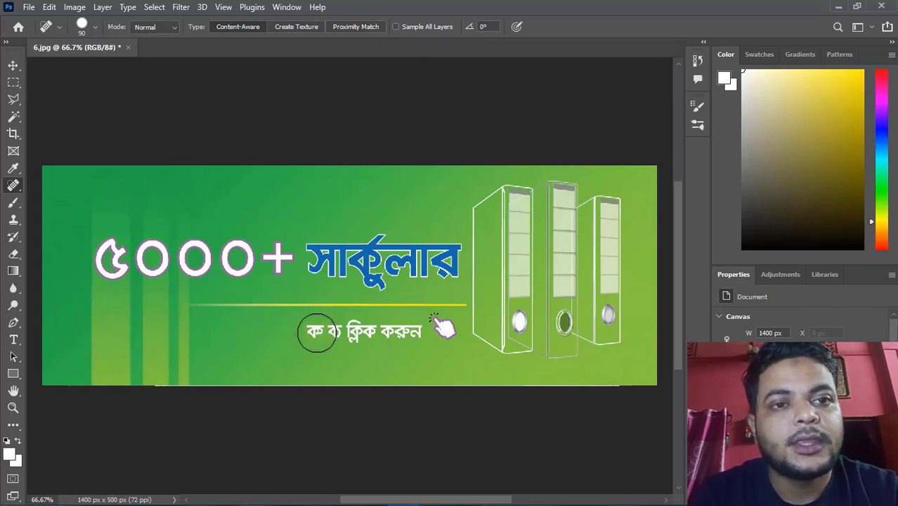
click(317, 333)
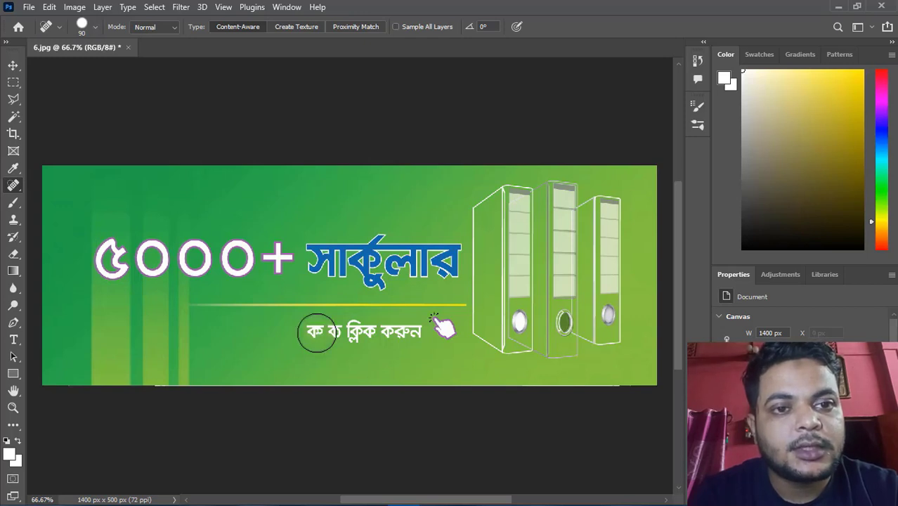
drag(317, 333, 422, 331)
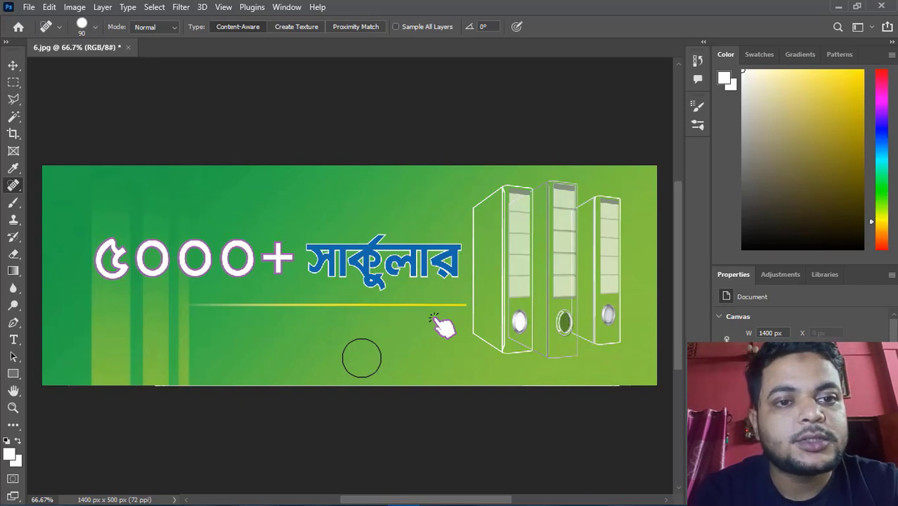
Undo the earlier healing strokes and paint over the Bengali "দেখতে ক্লিক করুন" text line again to remove it
key(ctrl+z)
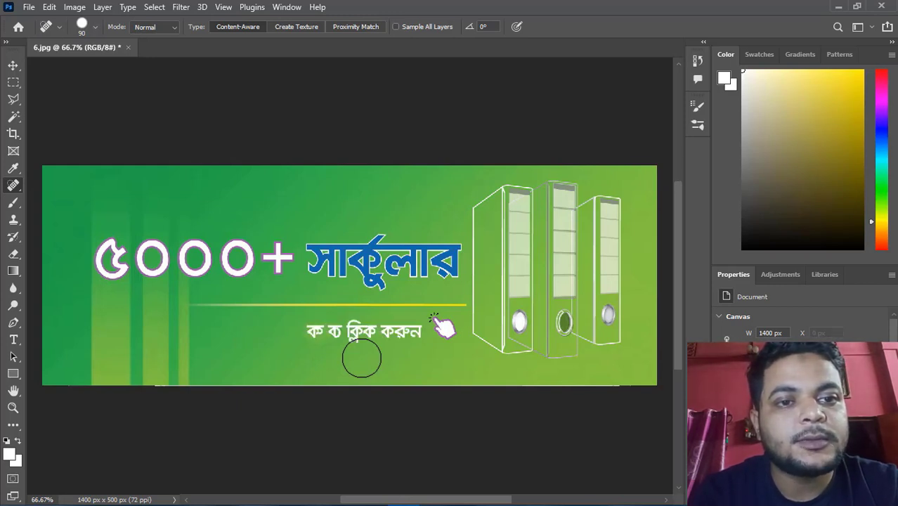
key(ctrl+z)
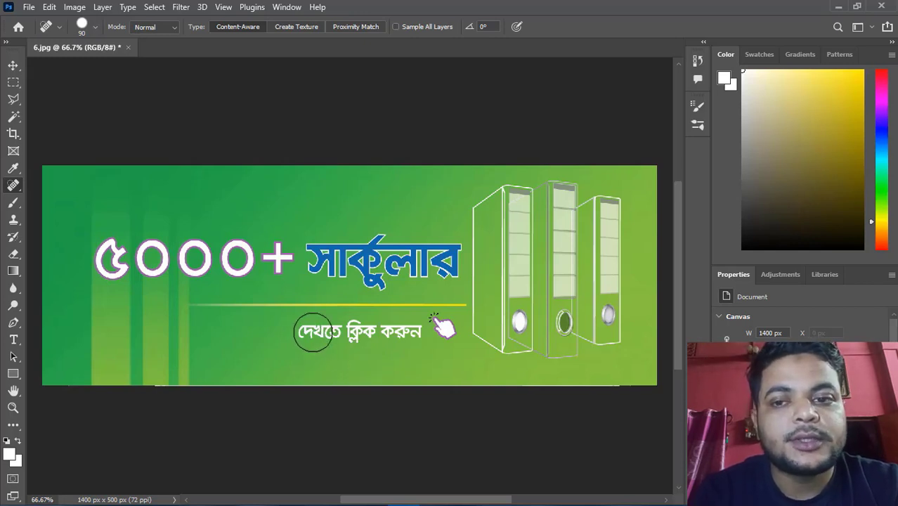
drag(312, 332, 415, 331)
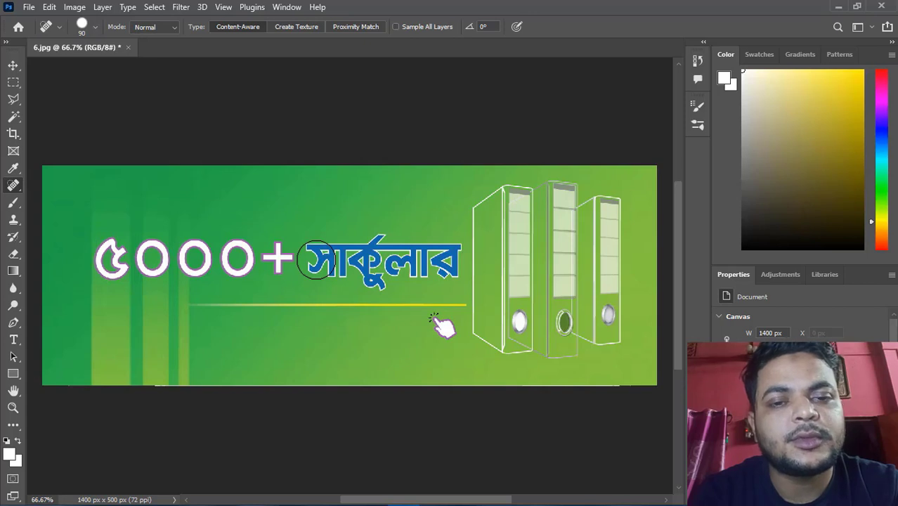
Enlarge the spot healing brush to 125 and paint away the blue "সার্কুলার" word, touching up the leftover fragment
key(bracketright)
key(bracketright)
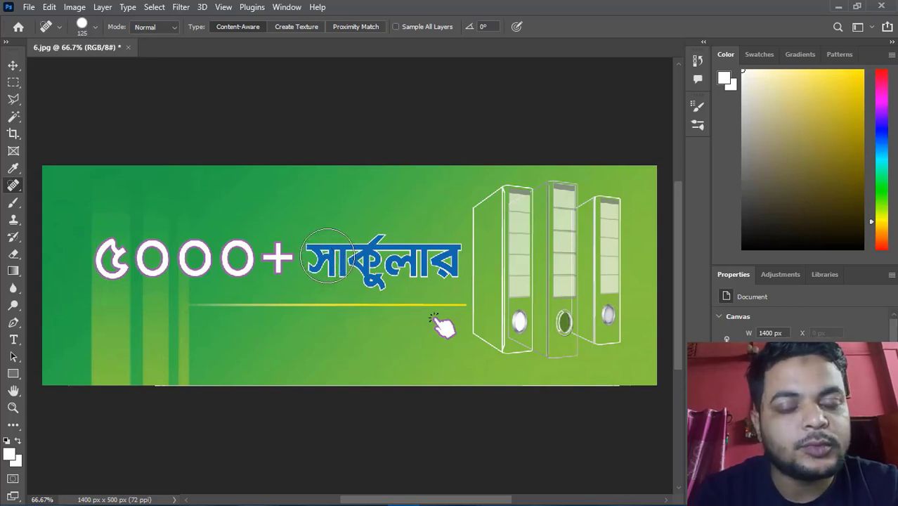
click(327, 256)
drag(326, 256, 441, 258)
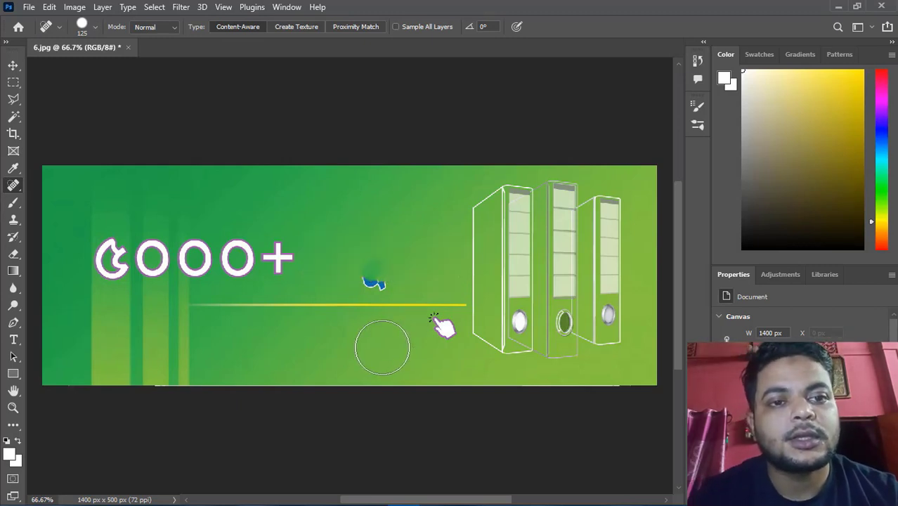
drag(362, 266, 393, 272)
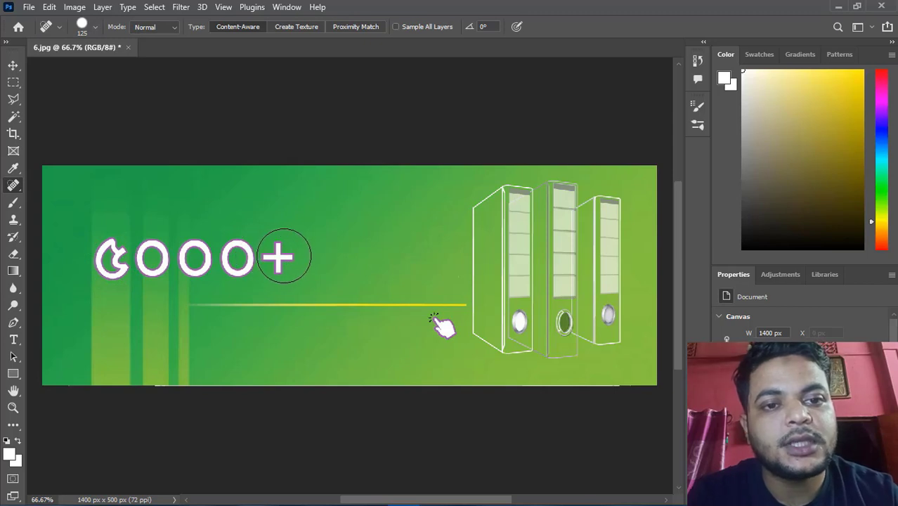
Heal away the plus sign and the "5000" digits, then dab out the remaining dark spots near the pillars
drag(291, 257, 284, 256)
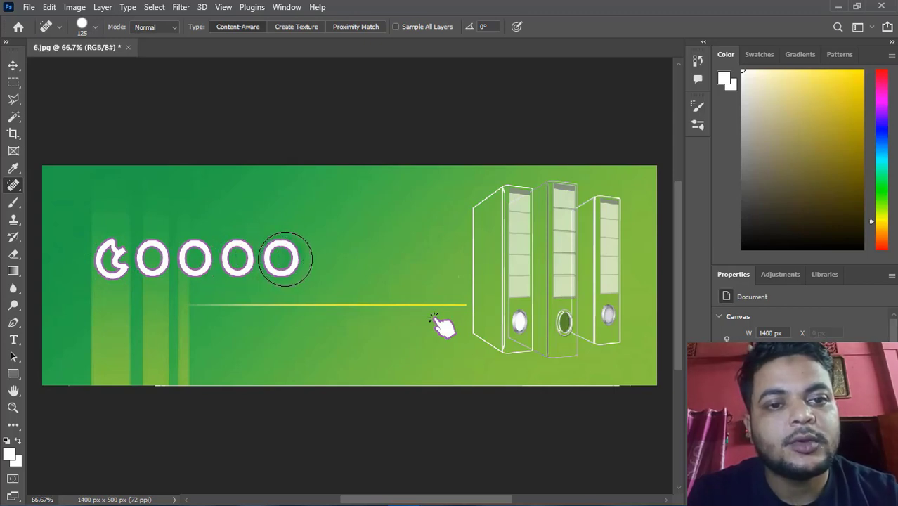
mouse_move(285, 259)
mouse_down()
mouse_move(193, 268)
mouse_move(114, 260)
mouse_move(192, 243)
mouse_move(110, 259)
mouse_move(116, 215)
mouse_up()
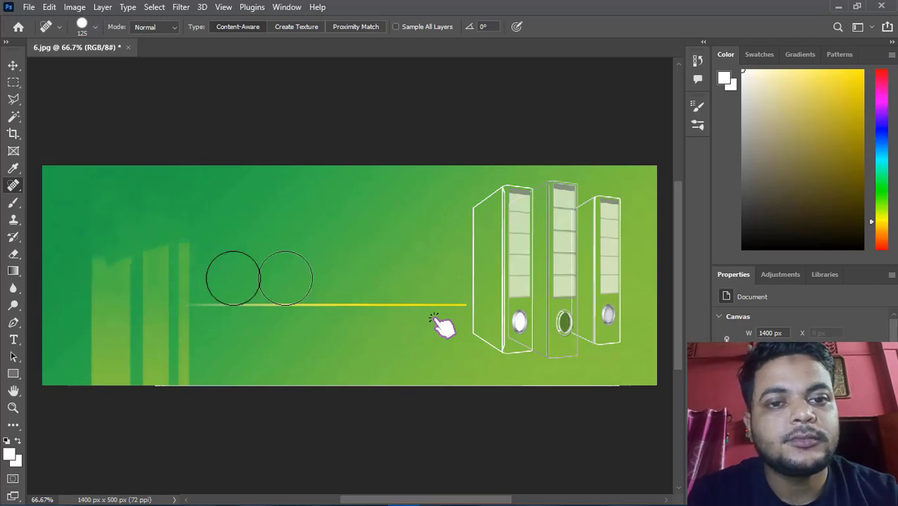
click(213, 237)
click(187, 232)
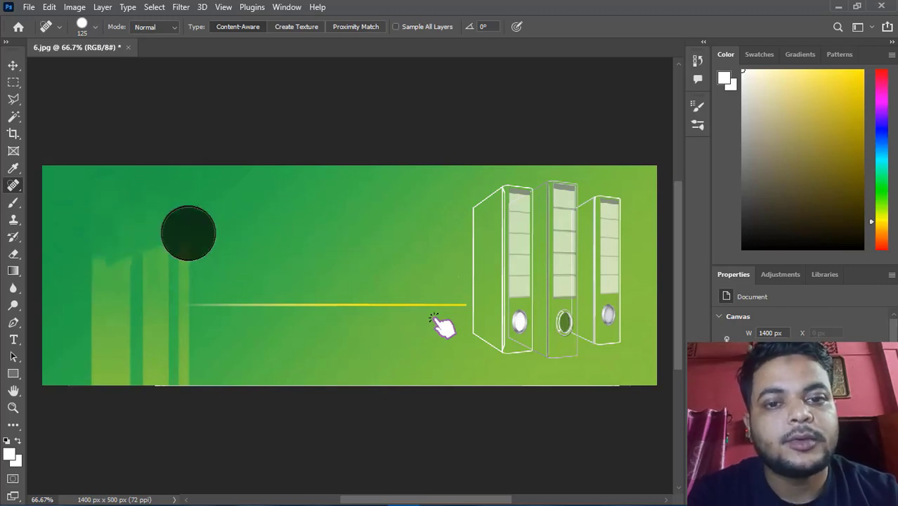
click(156, 233)
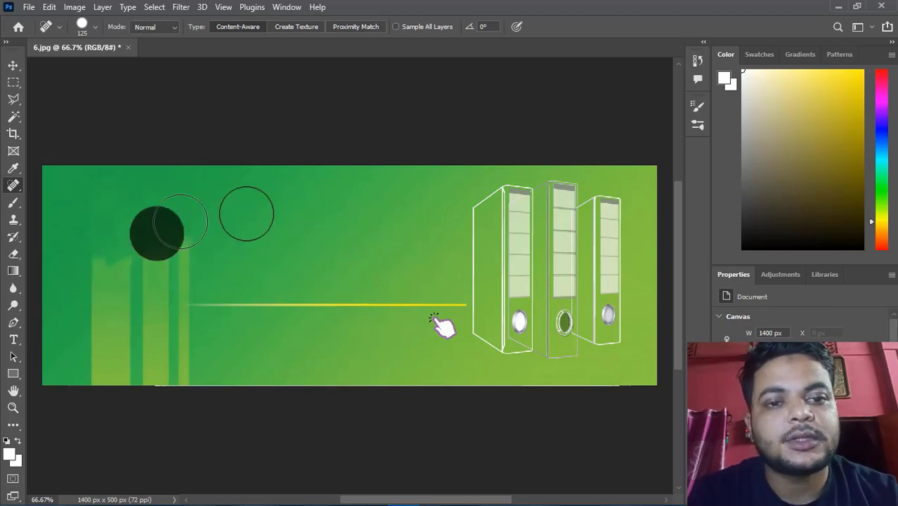
click(102, 243)
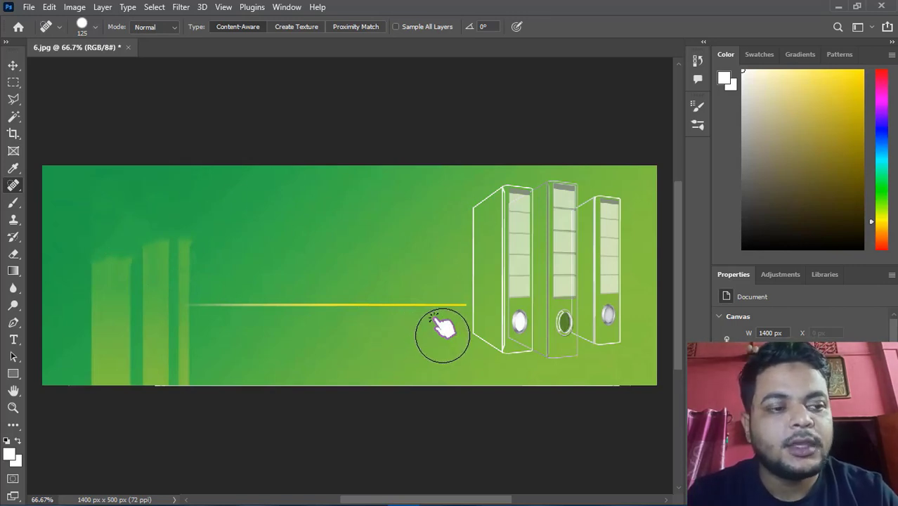
Remove the pointing-hand icon and paint along the yellow line to erase it
click(443, 335)
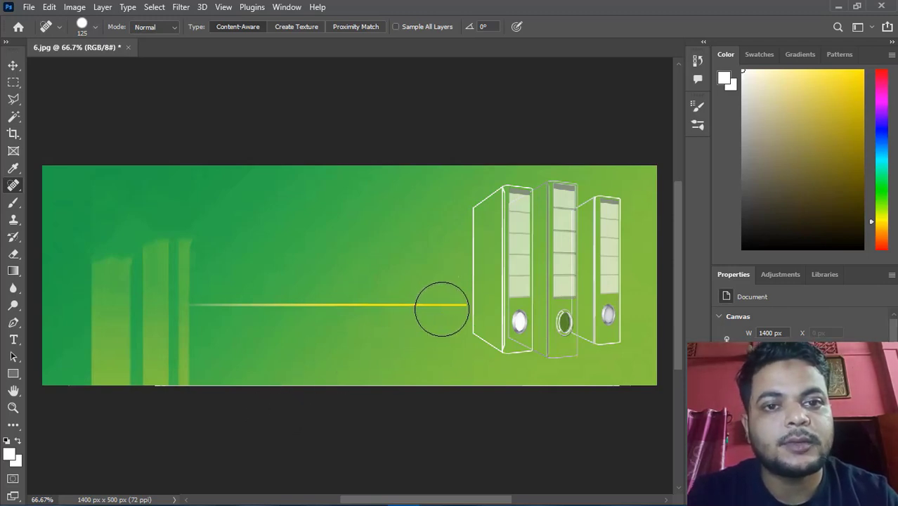
drag(442, 310, 213, 309)
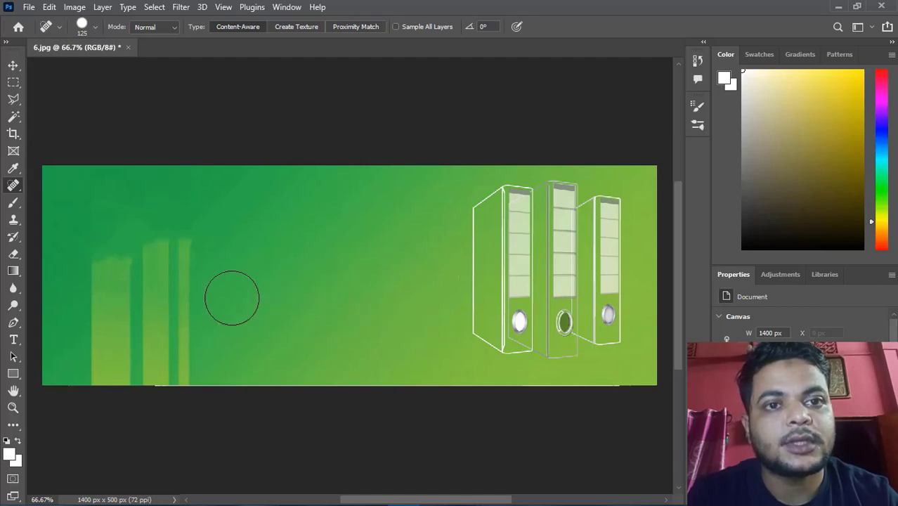
Create a text layer with the Horizontal Type tool containing the number 5 and set its font size to 72 pt
click(13, 341)
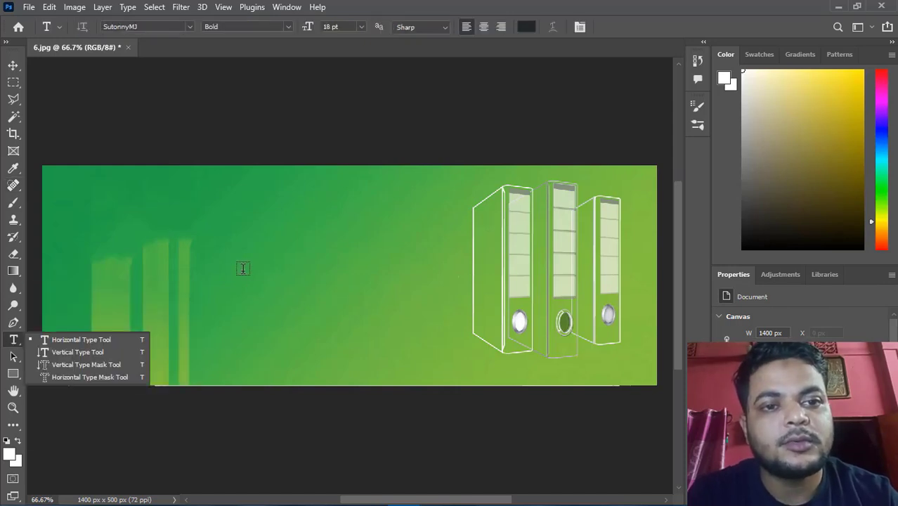
click(242, 269)
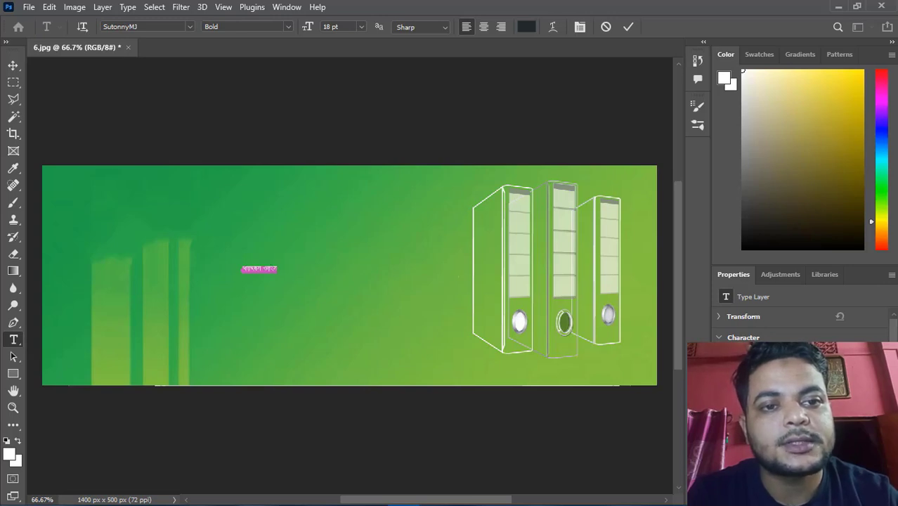
key(BackSpace)
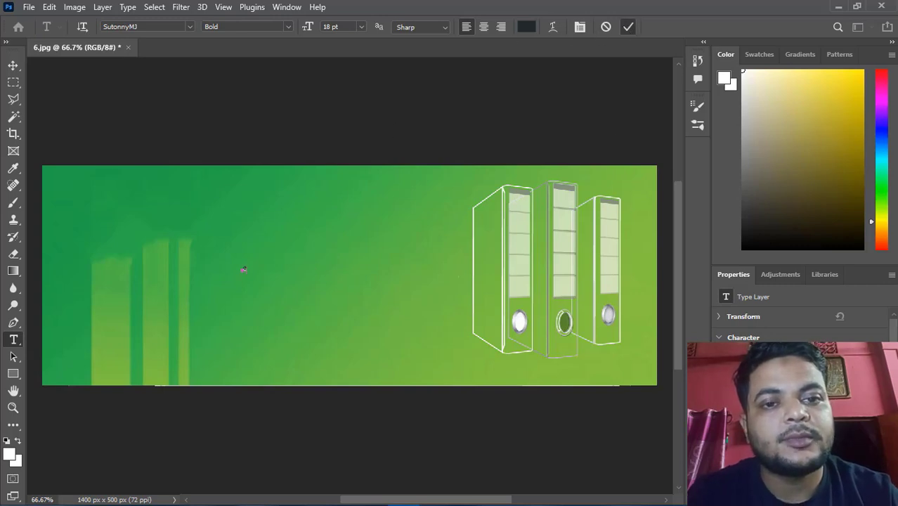
click(628, 27)
click(783, 393)
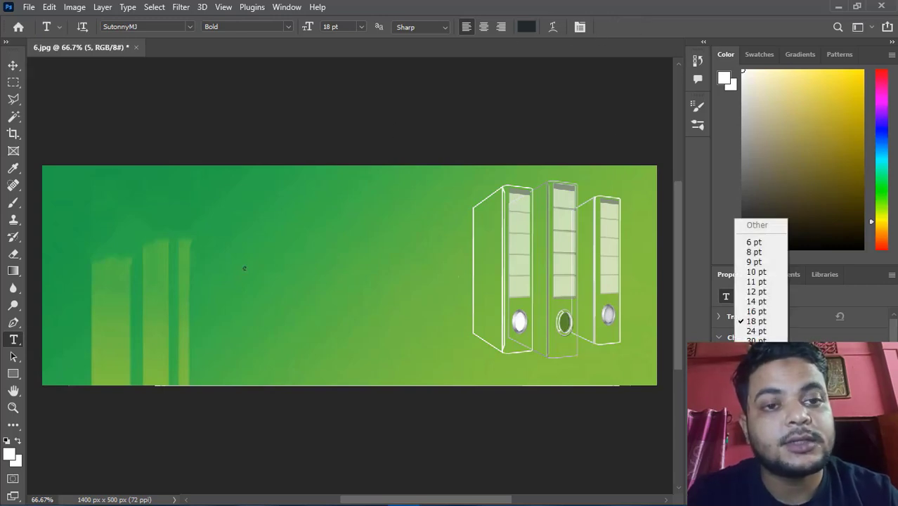
click(757, 381)
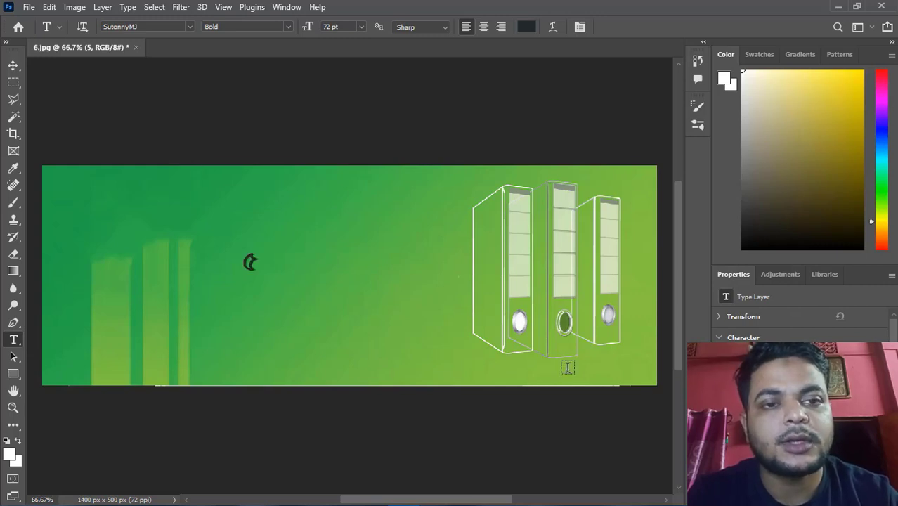
Scale the 5 up to about 335% with Free Transform and commit the transform
key(ctrl+t)
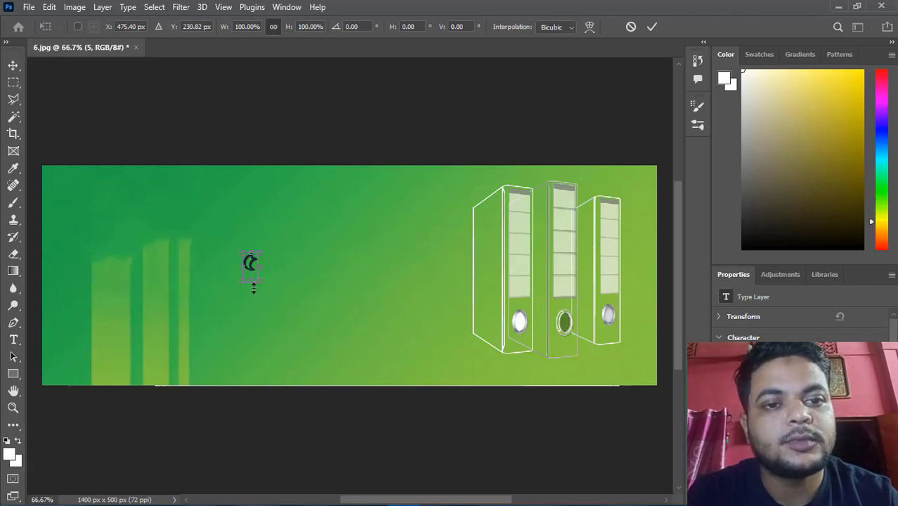
drag(259, 283, 294, 307)
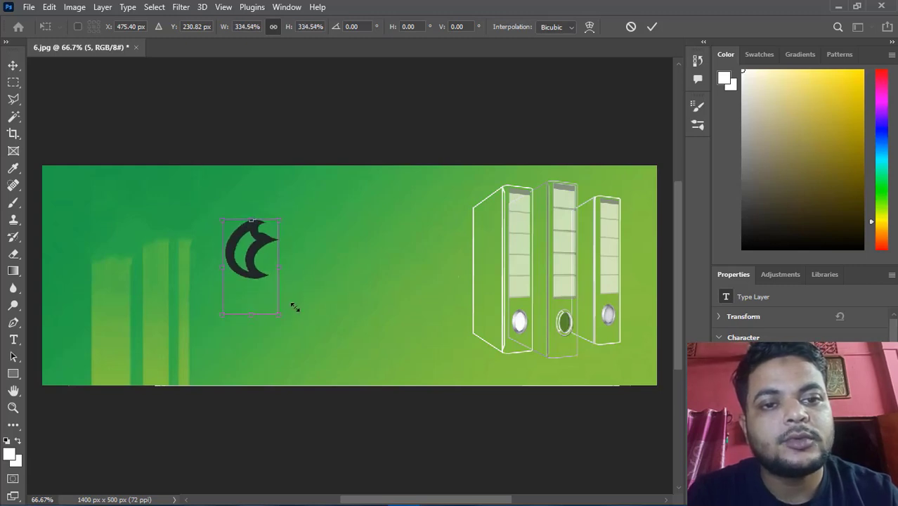
click(653, 26)
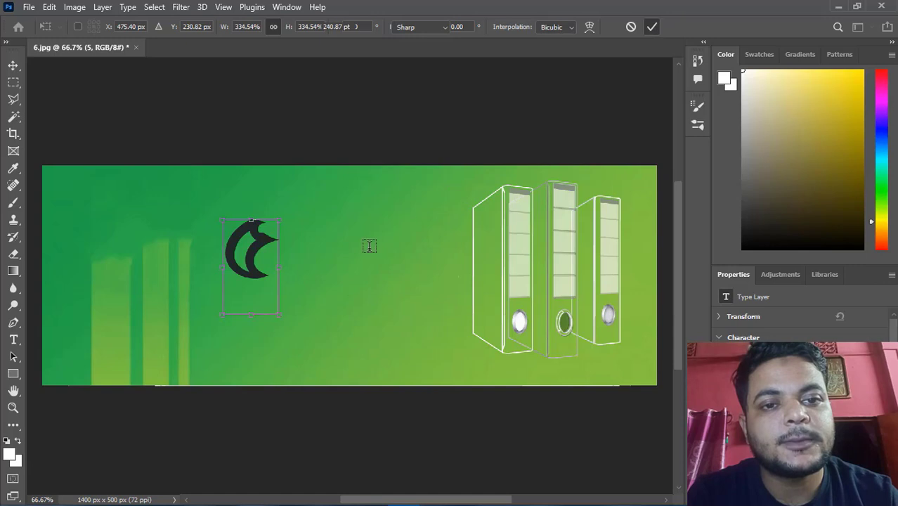
Type three zeros after the 5 to make the text 5000 and commit the edit
click(270, 246)
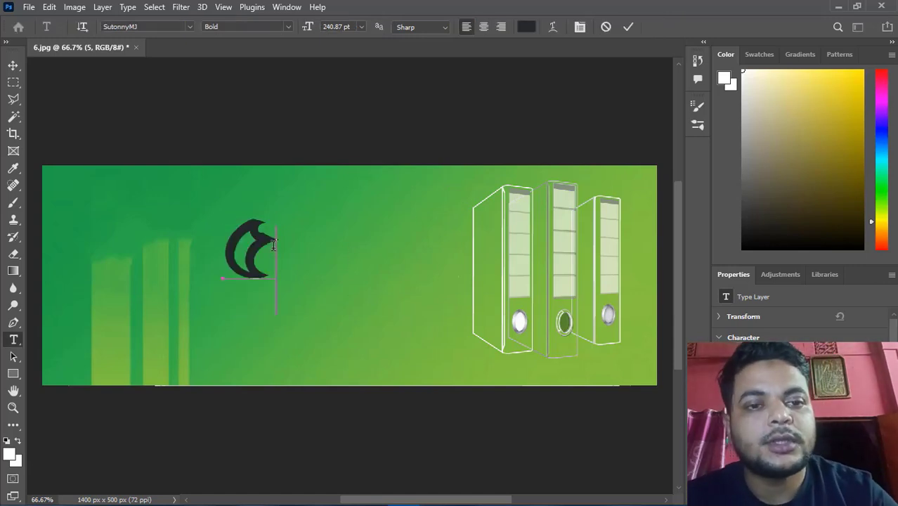
text(00)
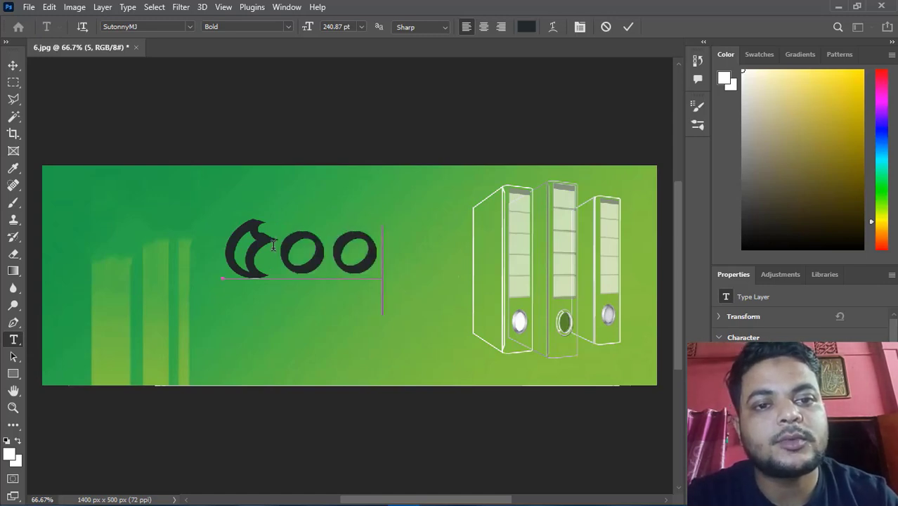
text(0)
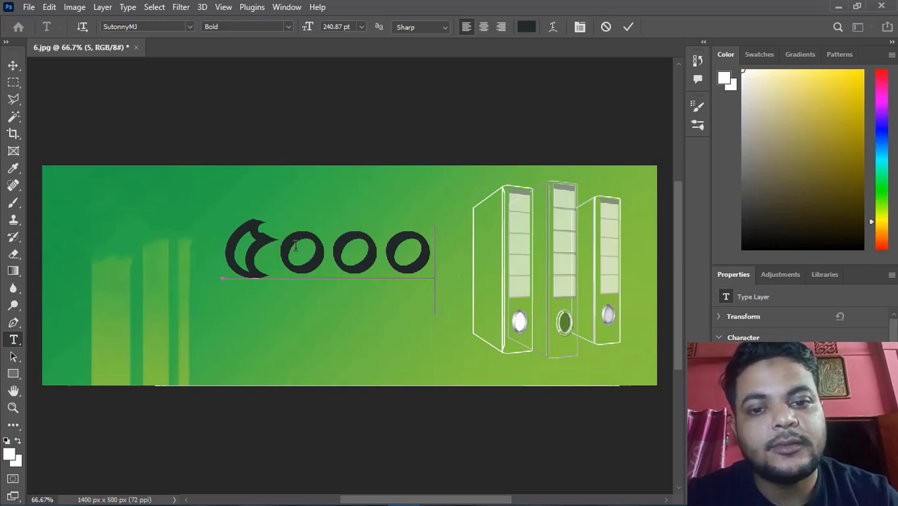
click(629, 26)
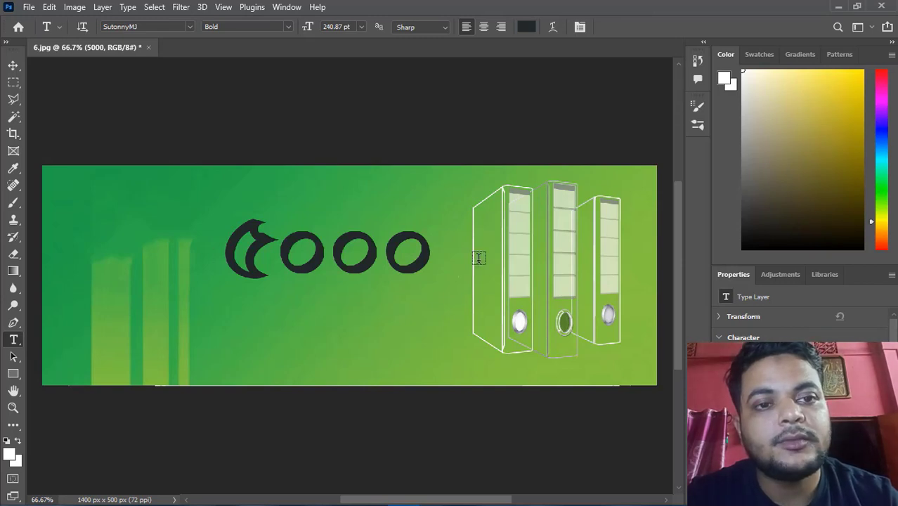
Set the 5000 text colour to white in the Color Picker
drag(801, 411, 802, 369)
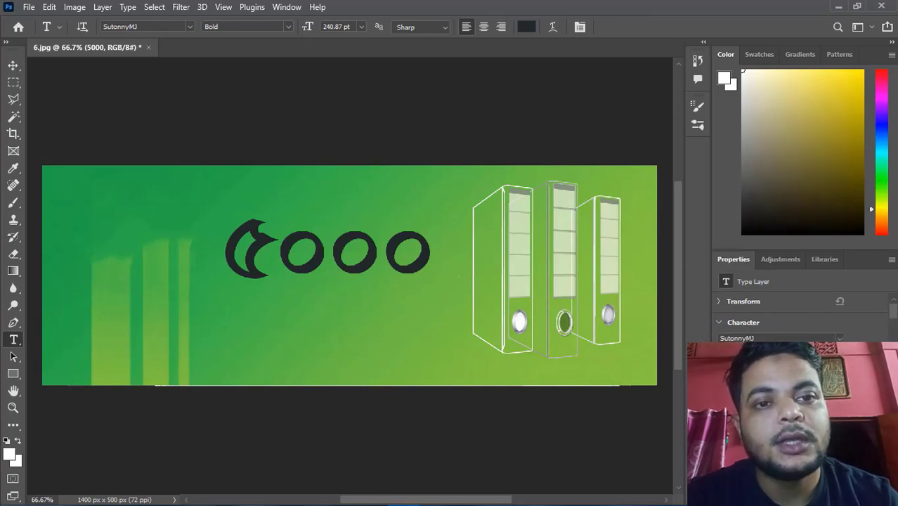
drag(802, 402, 801, 343)
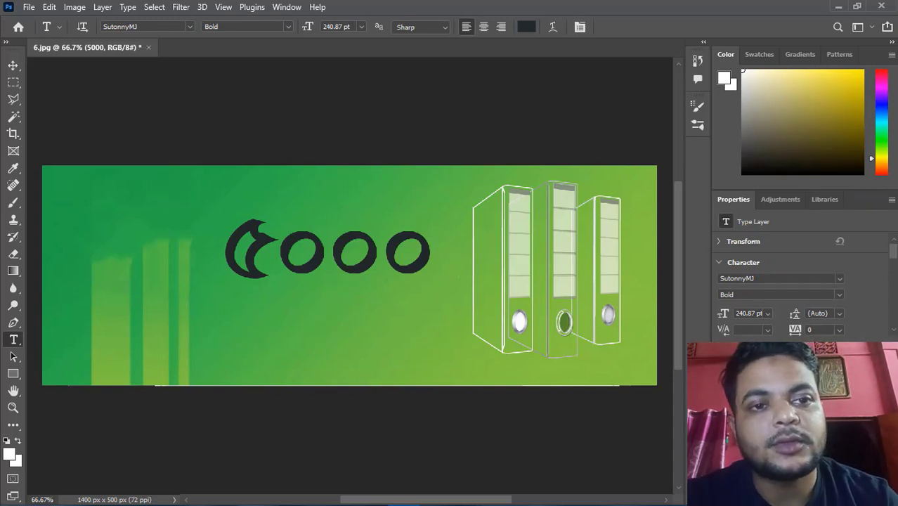
click(780, 442)
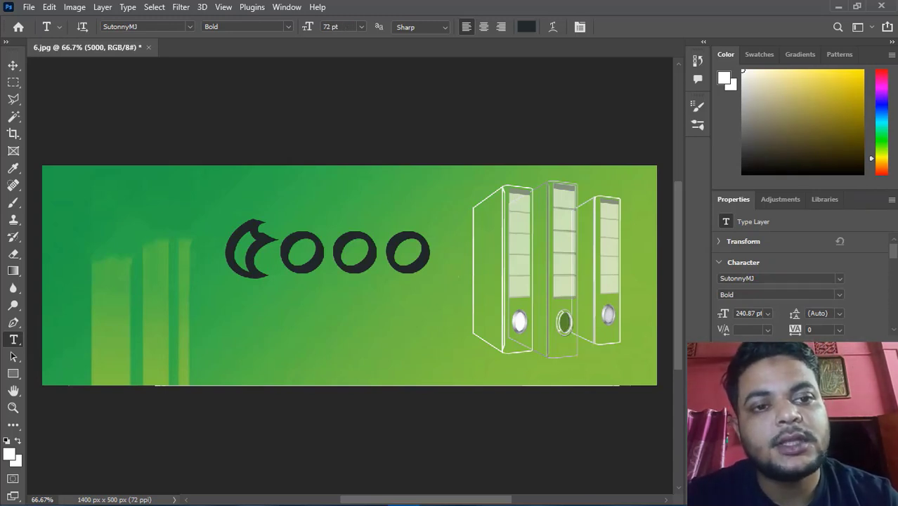
mouse_move(781, 422)
mouse_down()
mouse_move(514, 417)
mouse_move(525, 350)
mouse_move(780, 422)
mouse_up()
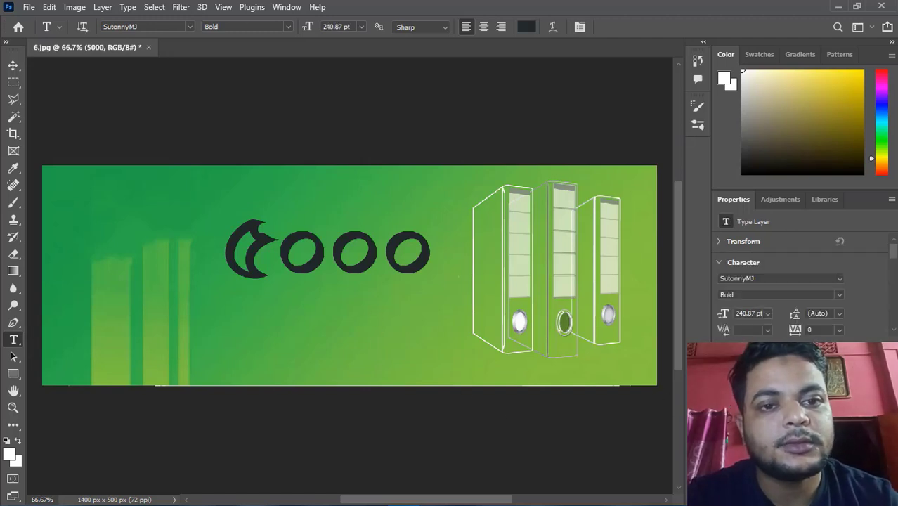
scroll(867, 300, down, 2)
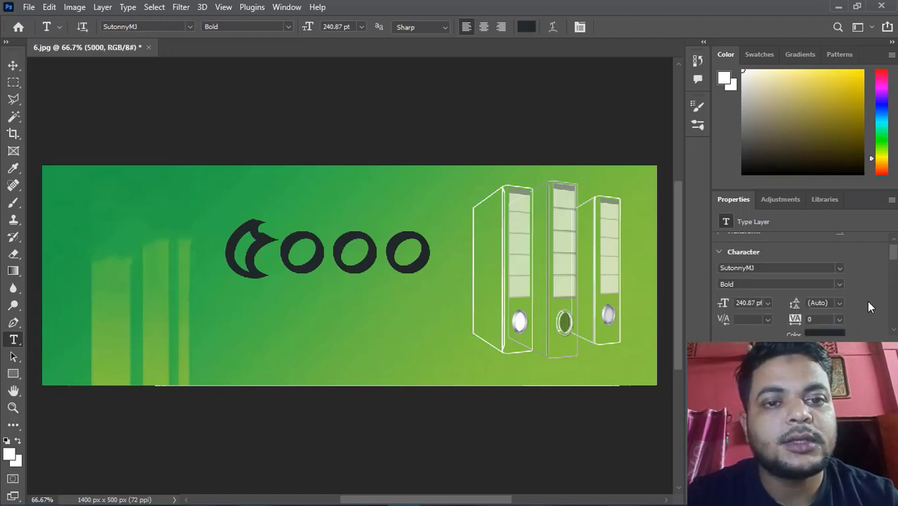
click(818, 325)
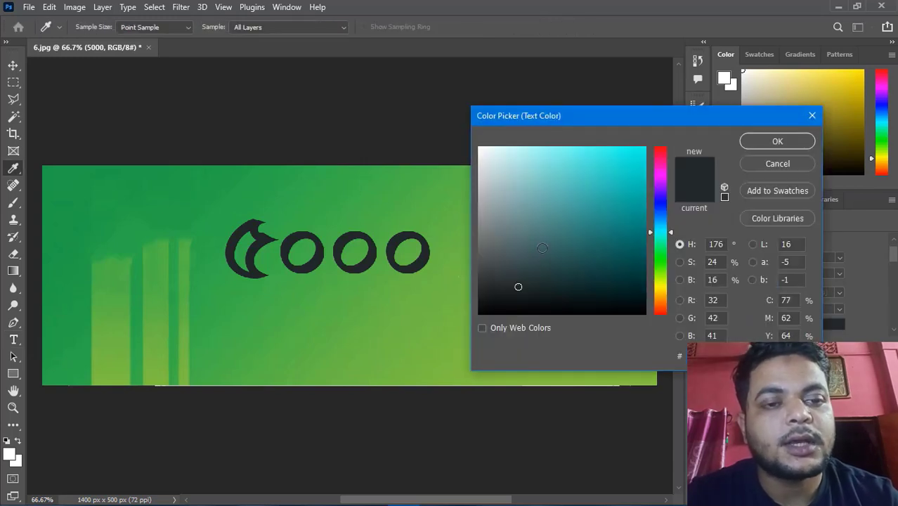
click(480, 149)
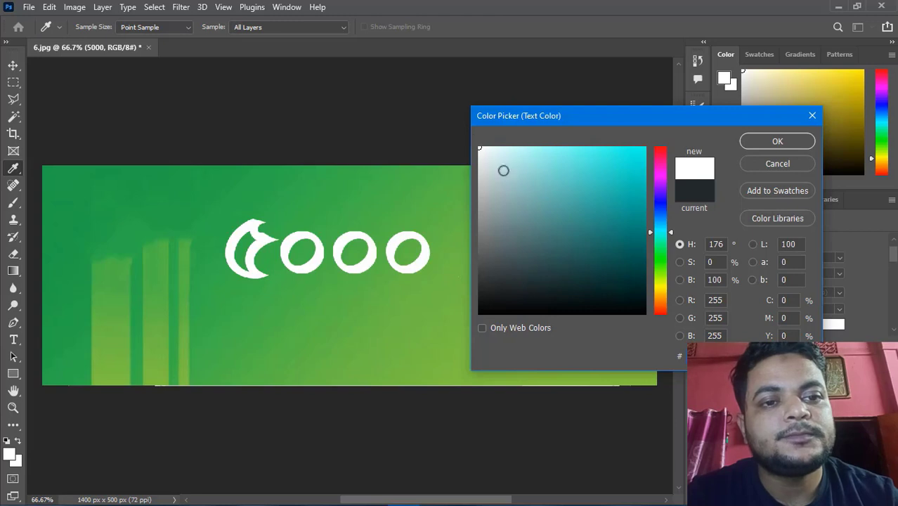
click(645, 149)
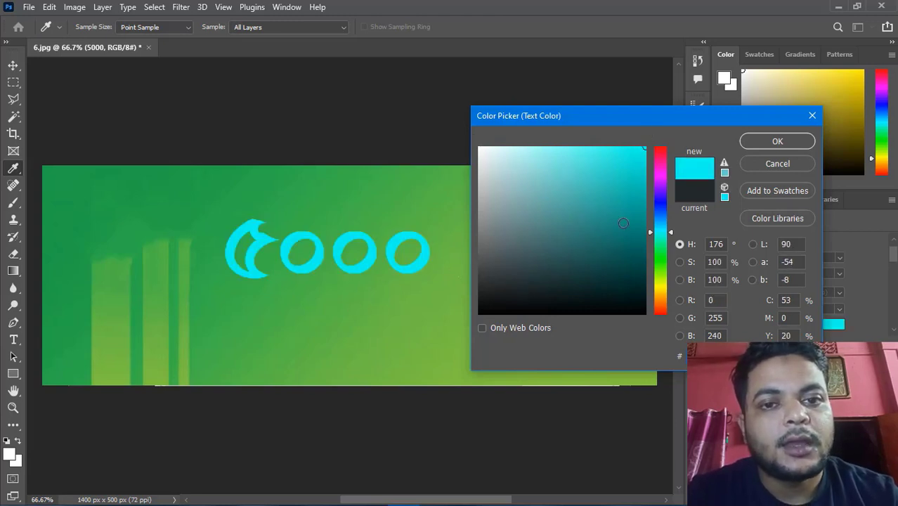
click(661, 168)
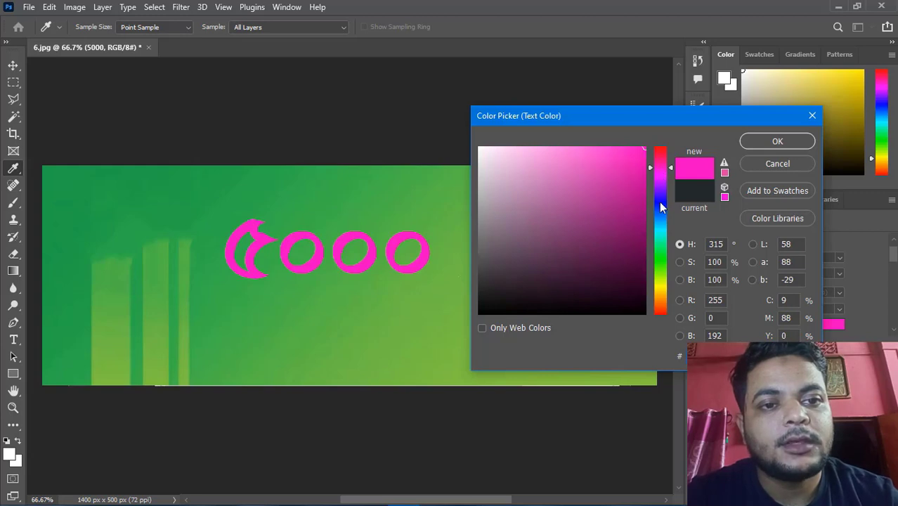
drag(659, 202, 661, 311)
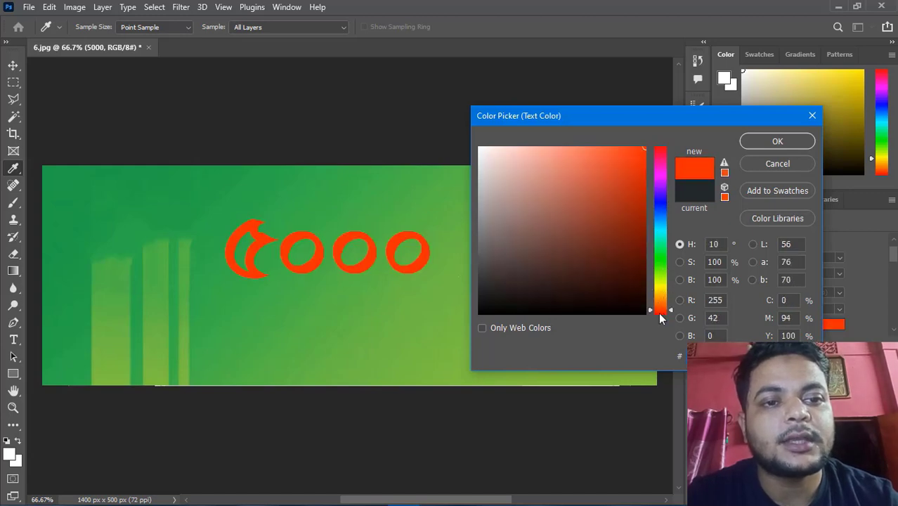
drag(593, 257, 471, 134)
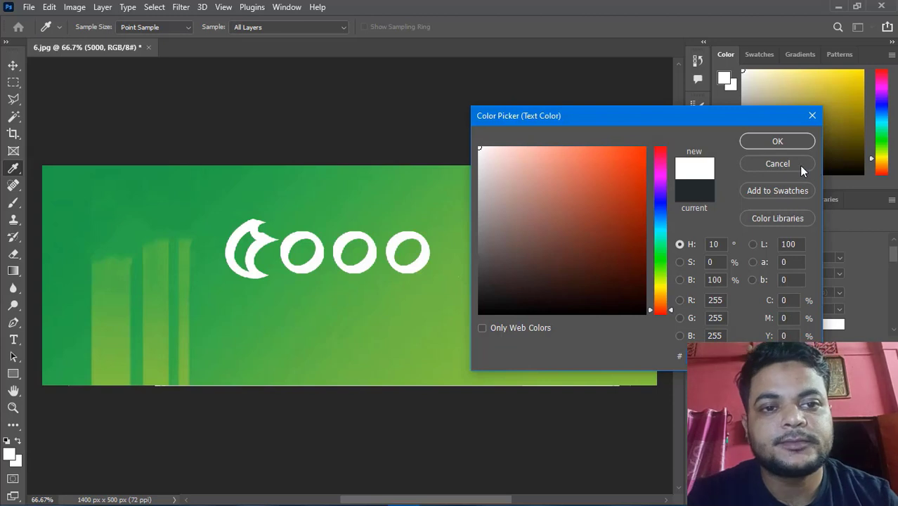
click(778, 141)
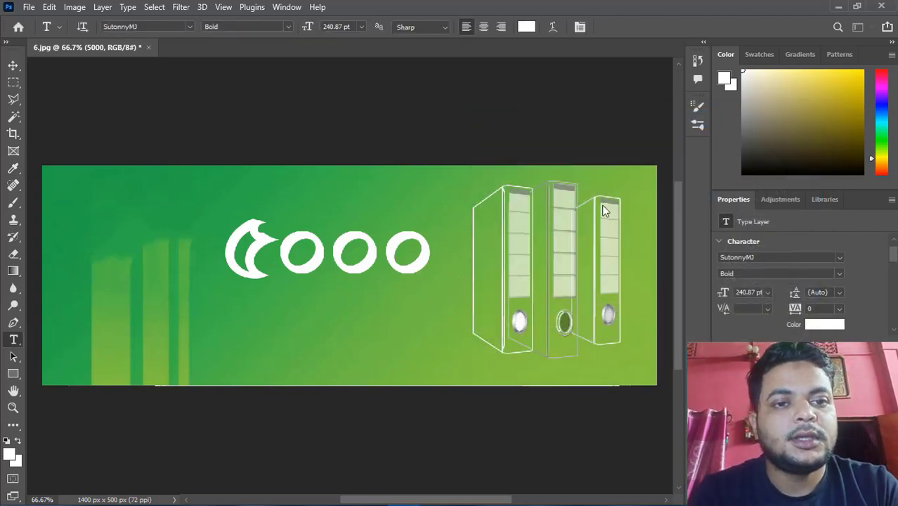
Move the 5000 text to the left part of the banner with the Move tool
click(13, 64)
drag(239, 250, 61, 220)
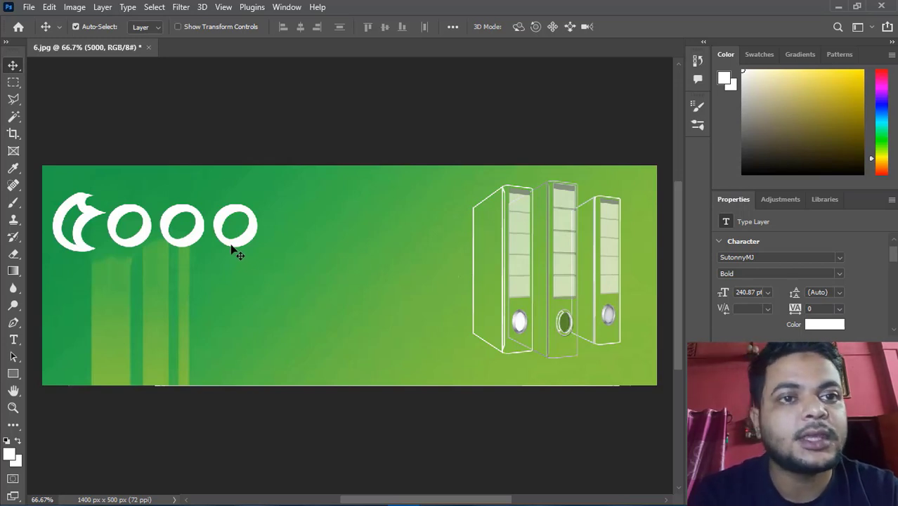
drag(237, 251, 256, 269)
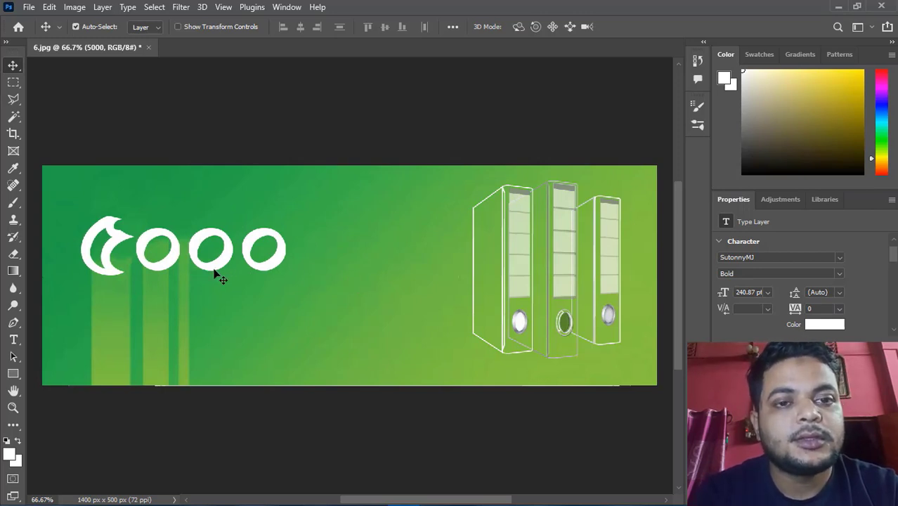
double_click(277, 269)
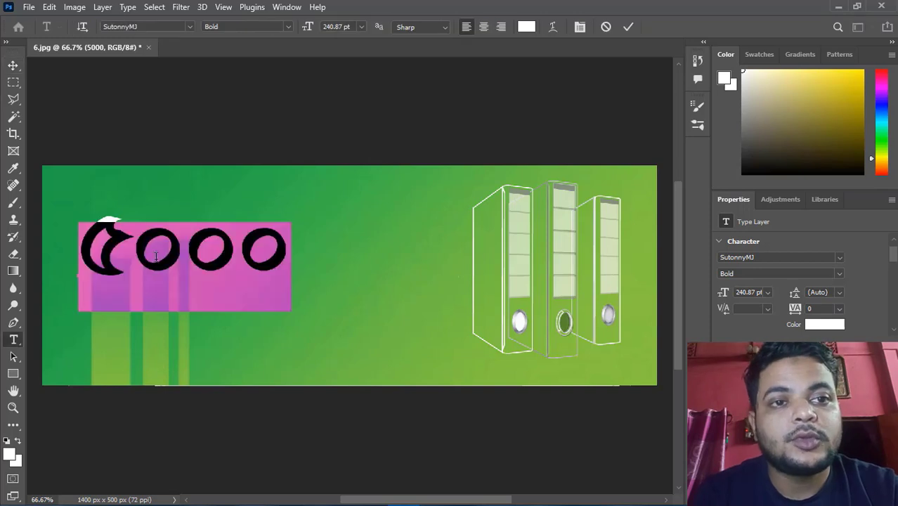
click(281, 253)
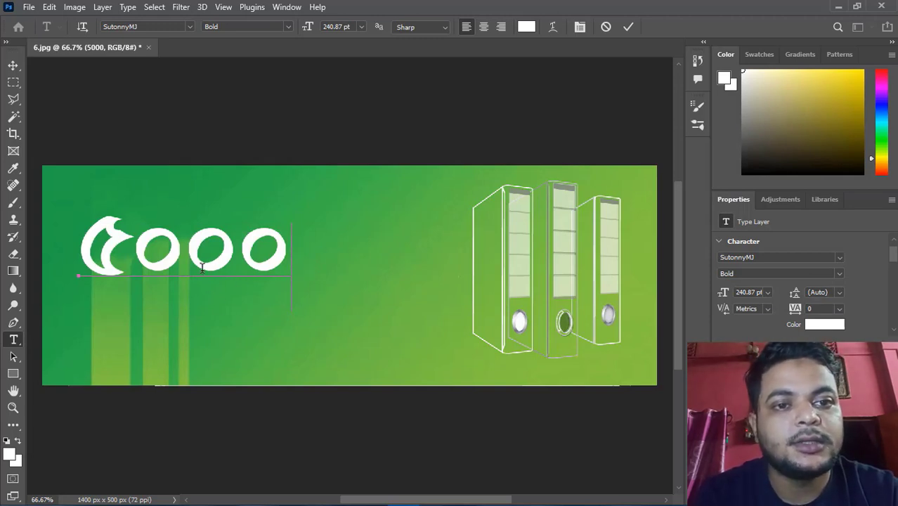
click(629, 28)
key(v)
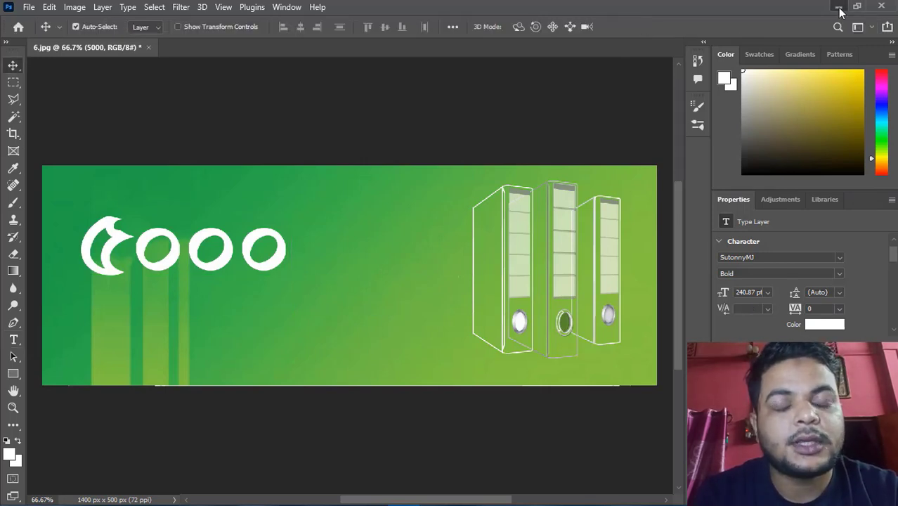
click(839, 8)
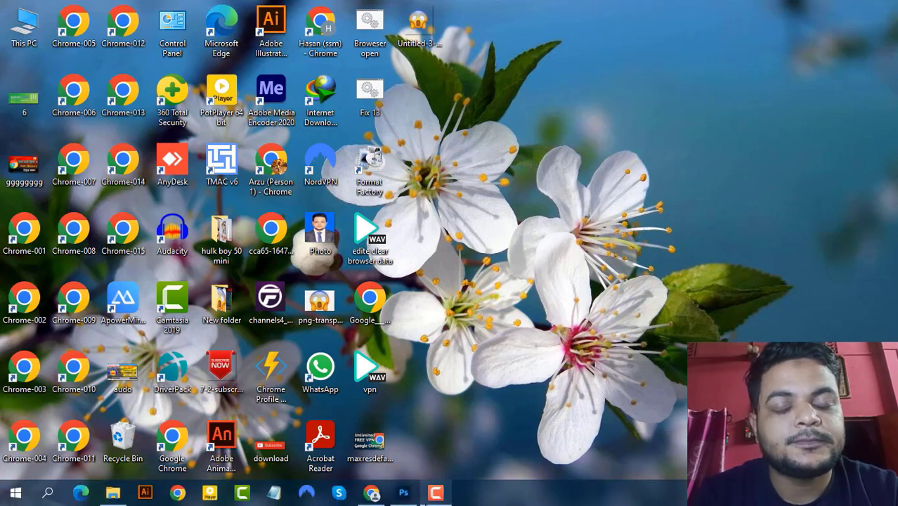
click(436, 495)
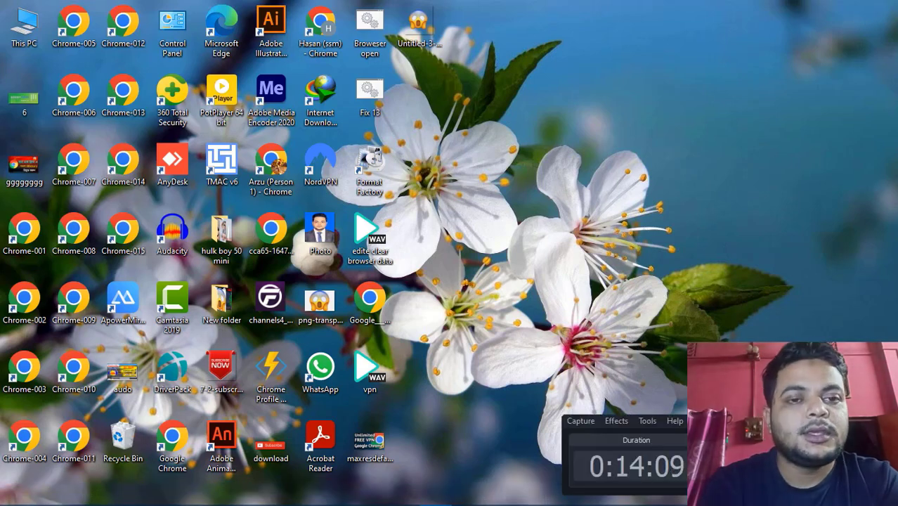